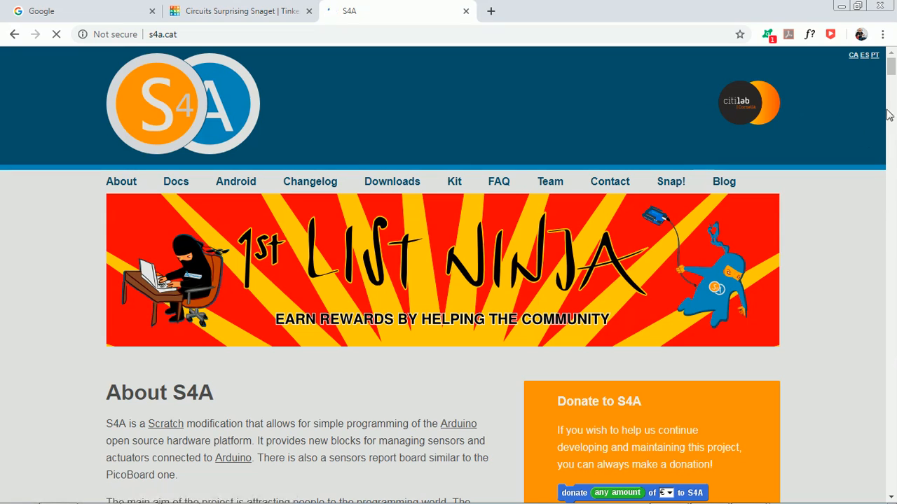
Review the S4A website's instructions for installing S4A on the computer and the firmware on the Arduino.
{"action": "left_click_drag", "start_coordinate": [892, 74], "coordinate": [892, 339]}
{"action": "scroll", "coordinate": [414, 253], "scroll_direction": "up", "scroll_amount": 1}
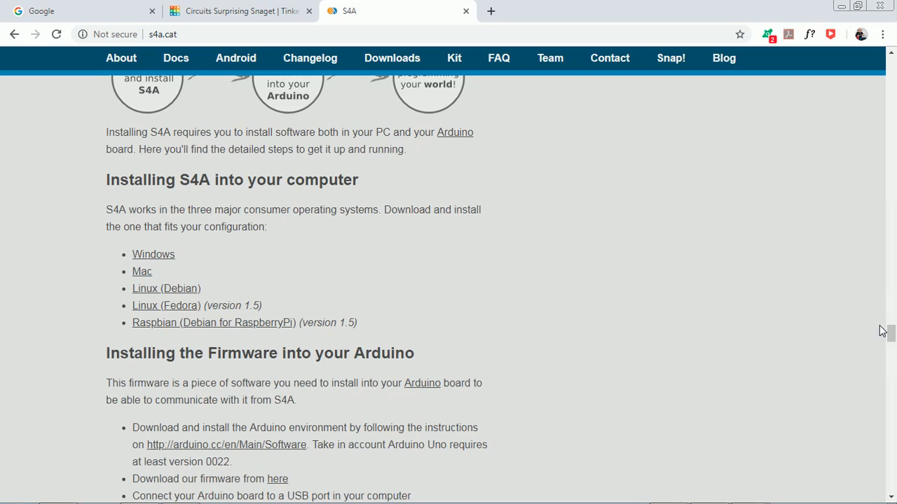
{"action": "mouse_move", "coordinate": [891, 335]}
{"action": "left_mouse_down"}
{"action": "mouse_move", "coordinate": [892, 388]}
{"action": "mouse_move", "coordinate": [891, 342]}
{"action": "left_mouse_up"}
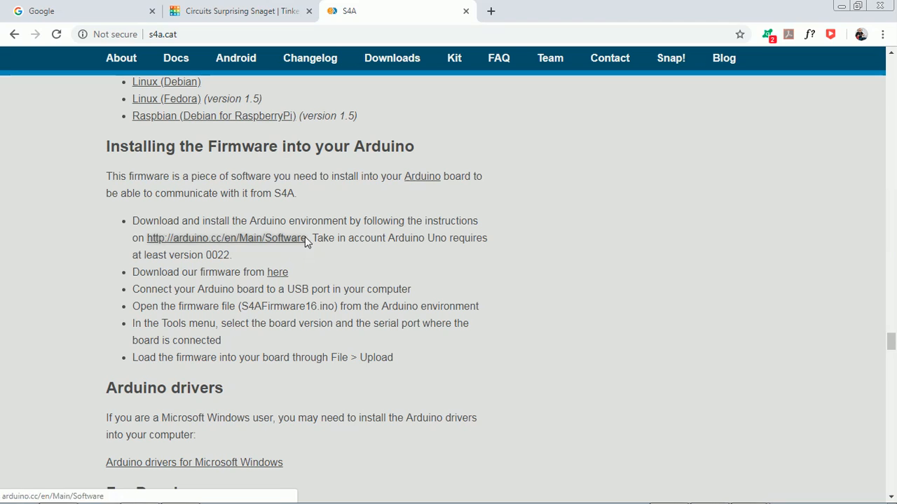
Find the S4AFirmware16 sketch by searching the computer for "s4a" and open it in the Arduino IDE.
{"action": "left_click", "coordinate": [841, 7]}
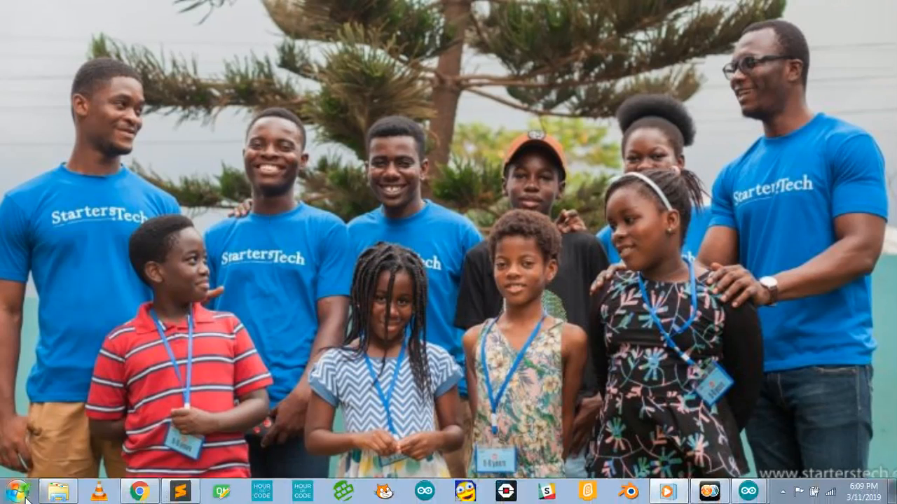
{"action": "left_click", "coordinate": [21, 494]}
{"action": "type", "text": "s4a"}
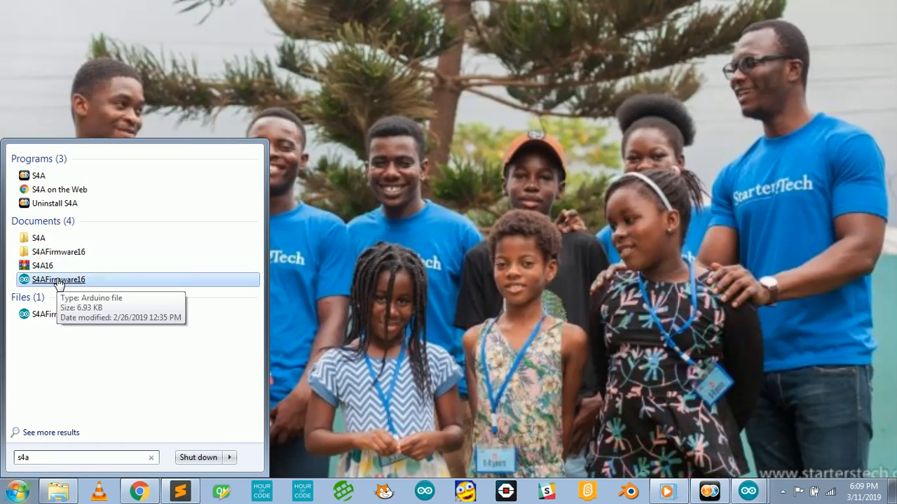
{"action": "left_click", "coordinate": [58, 280]}
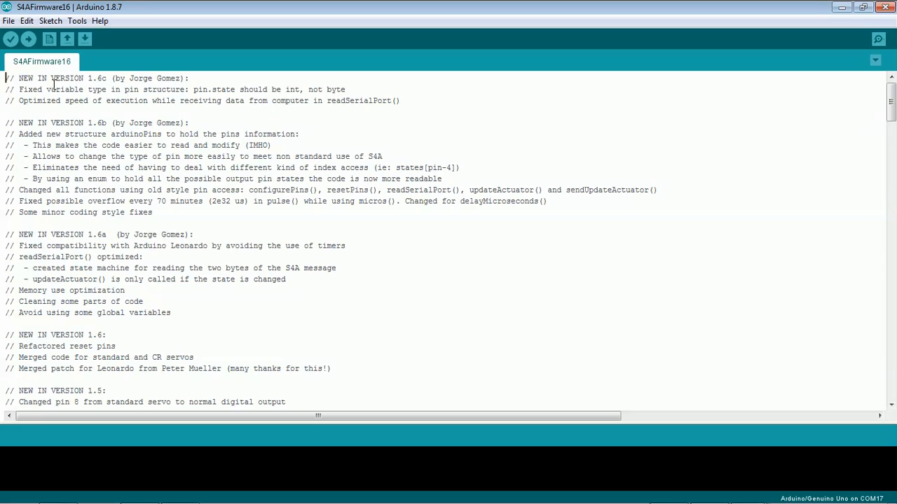
Check which board and serial port are selected for the firmware sketch.
{"action": "left_click", "coordinate": [73, 22]}
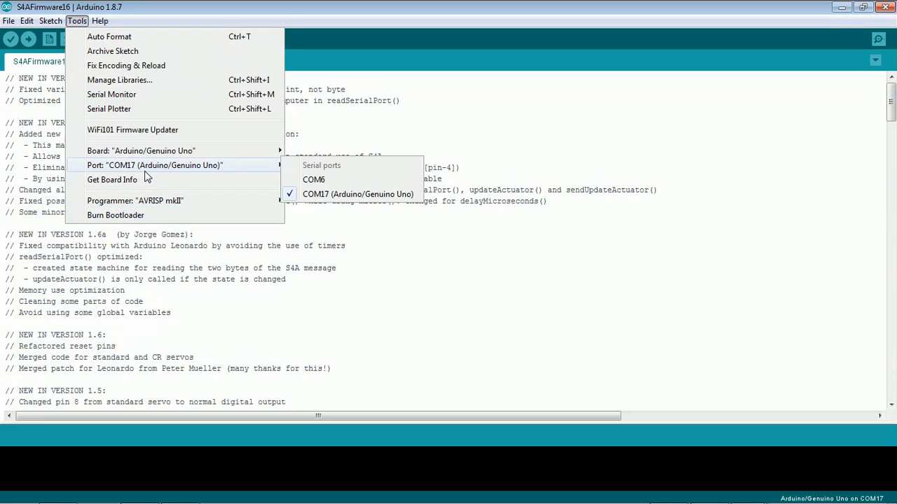
{"action": "mouse_move", "coordinate": [270, 168]}
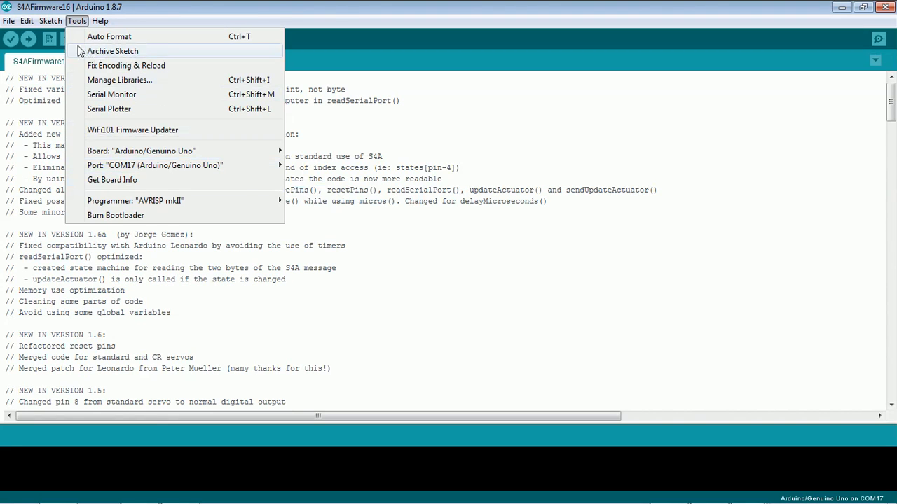
{"action": "left_click", "coordinate": [327, 15]}
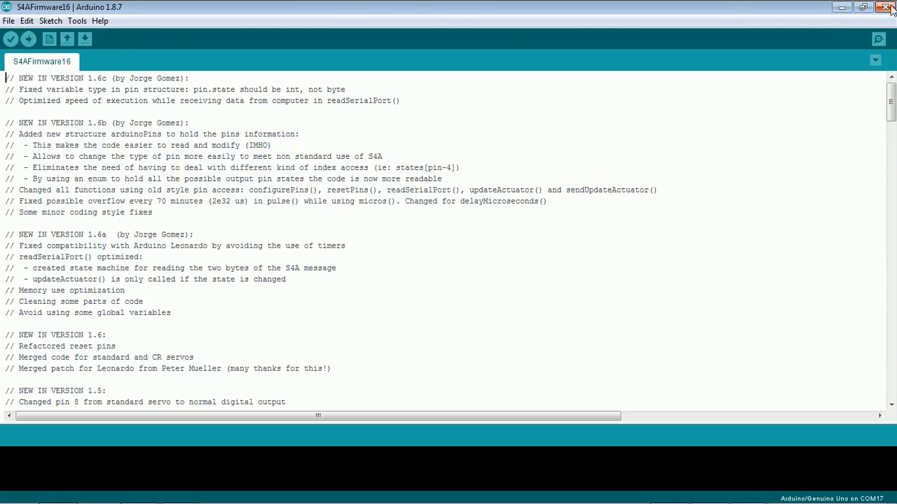
Switch to S4A and hide the Arduino1 sensor report board on the stage.
{"action": "left_click", "coordinate": [840, 7]}
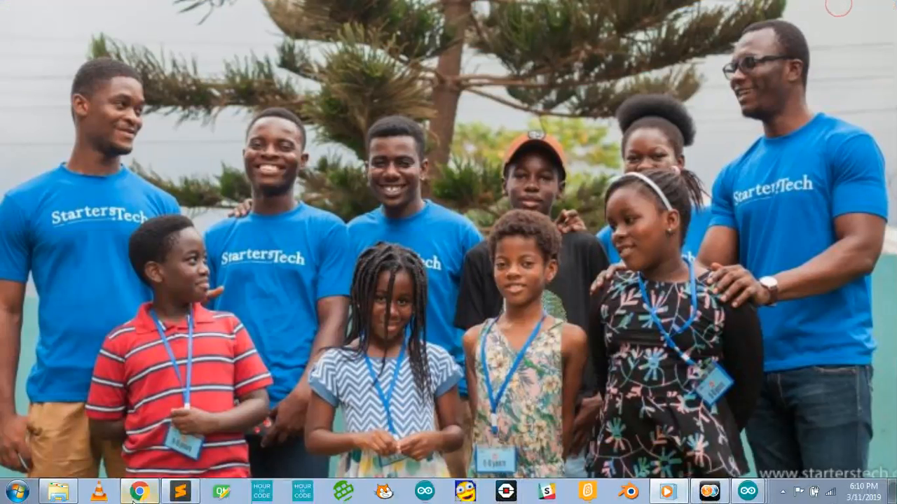
{"action": "left_click", "coordinate": [60, 493]}
{"action": "left_click", "coordinate": [62, 493]}
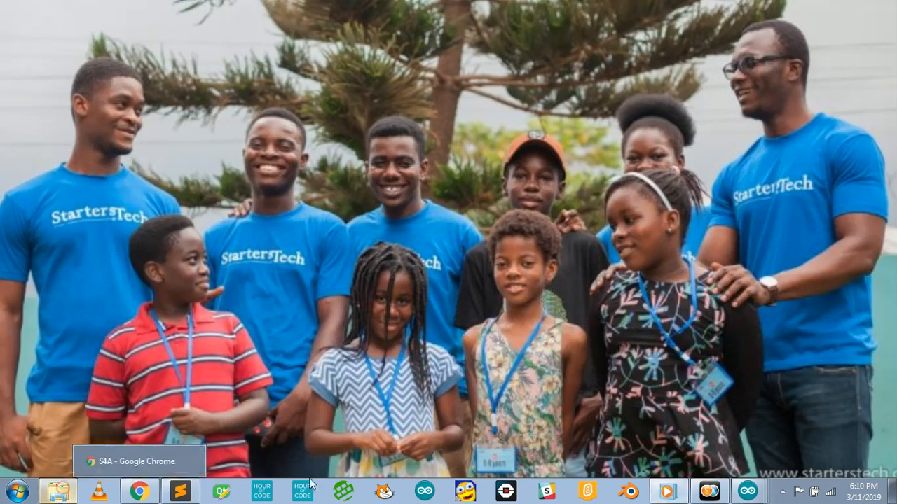
{"action": "left_click", "coordinate": [709, 492]}
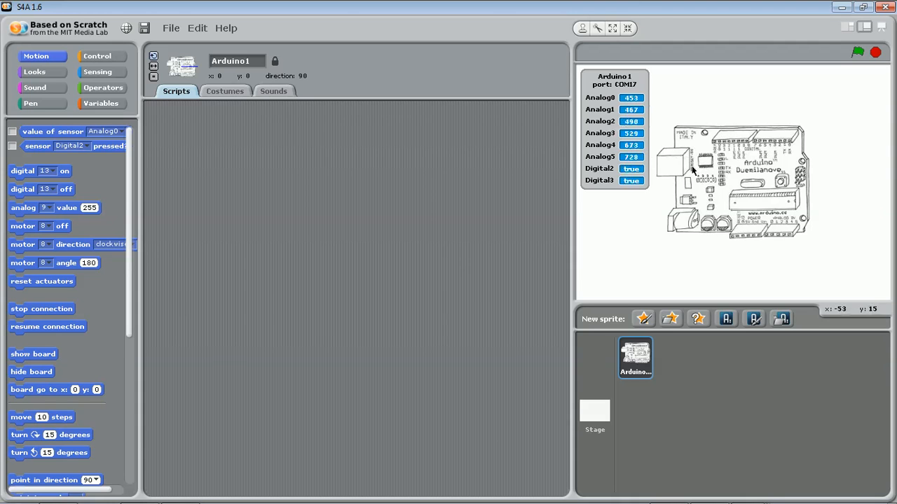
{"action": "right_click", "coordinate": [600, 89]}
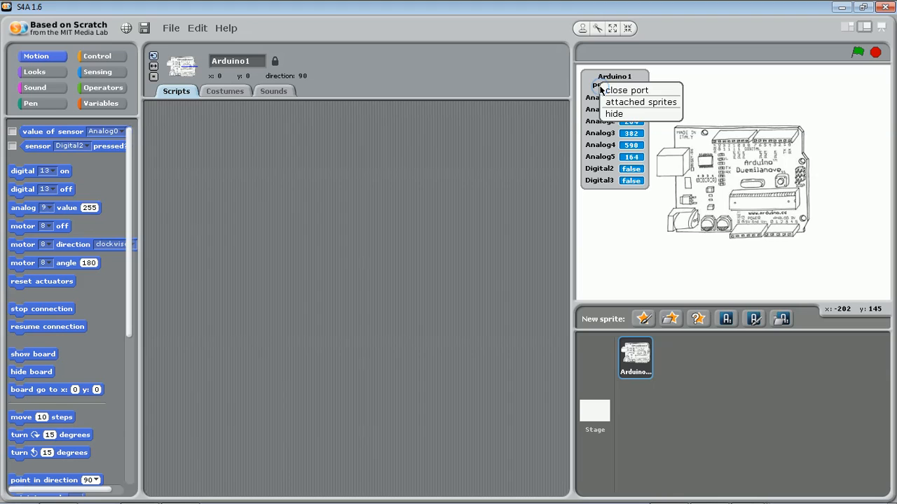
{"action": "left_click", "coordinate": [632, 117]}
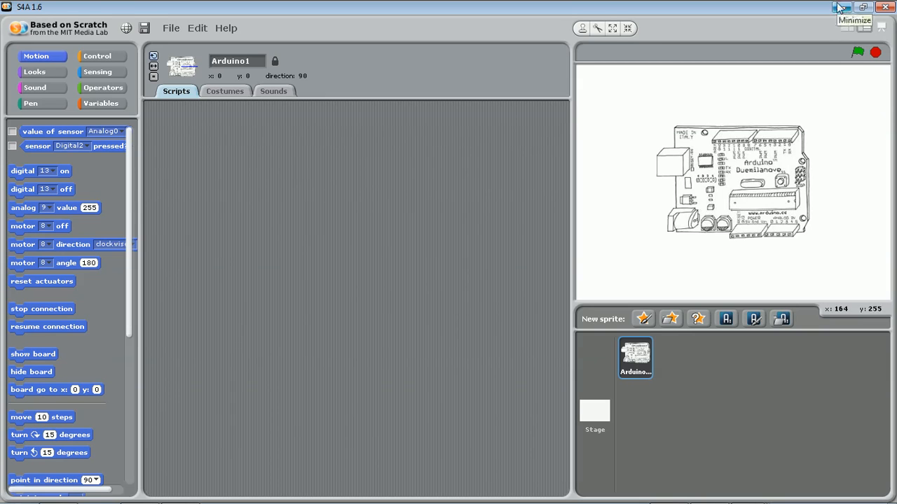
Switch to Chrome and bring up the Surprising Snaget circuit in Tinkercad.
{"action": "mouse_move", "coordinate": [431, 502]}
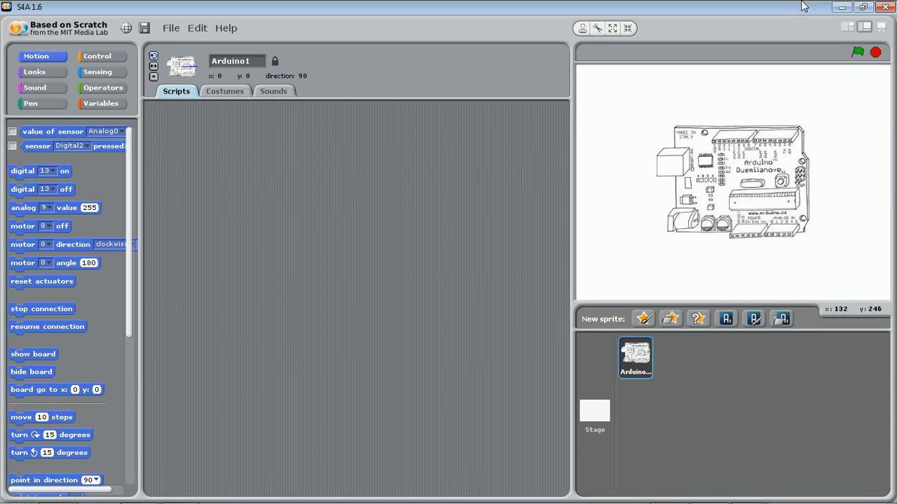
{"action": "left_click", "coordinate": [839, 7]}
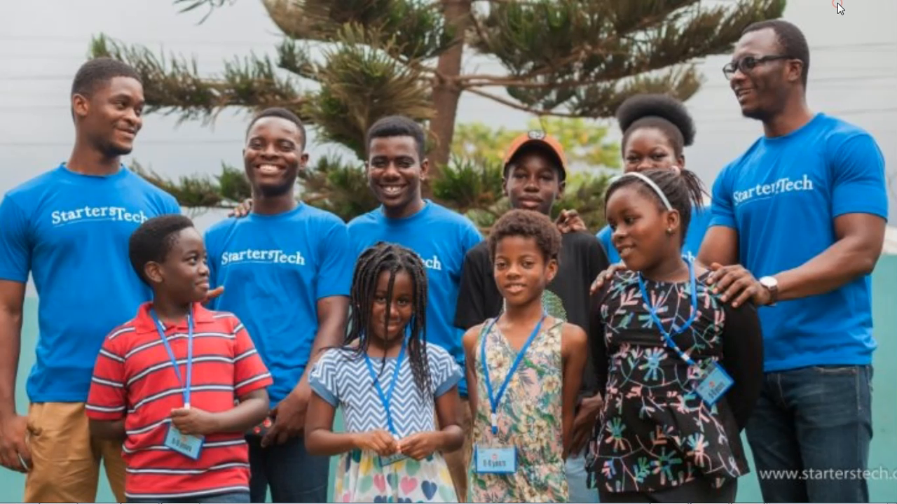
{"action": "mouse_move", "coordinate": [154, 494]}
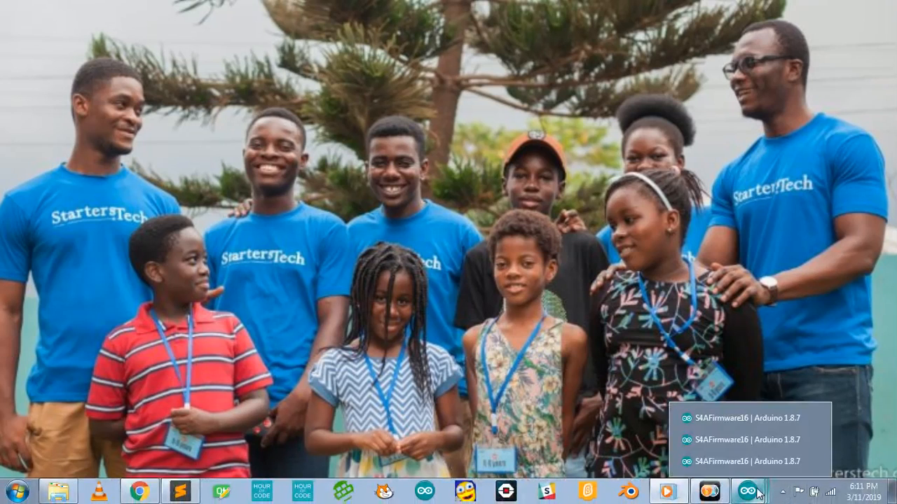
{"action": "left_click", "coordinate": [150, 494]}
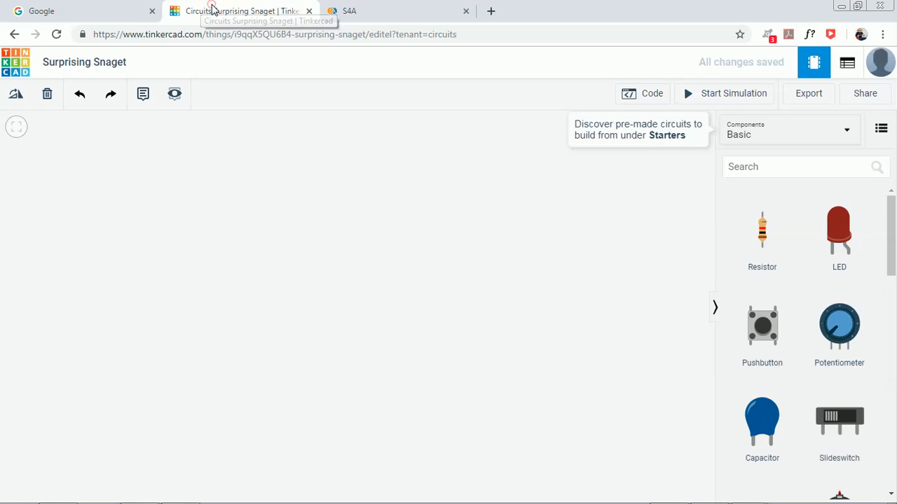
{"action": "left_click", "coordinate": [218, 11]}
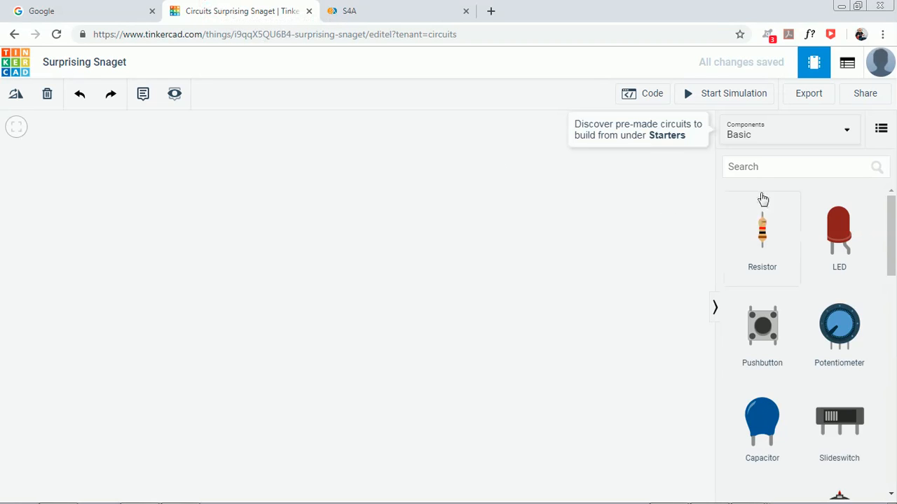
Search the components for "ardui" and place an Arduino Uno R3 in the lower middle of the workspace.
{"action": "left_click", "coordinate": [769, 171]}
{"action": "type", "text": "ardui"}
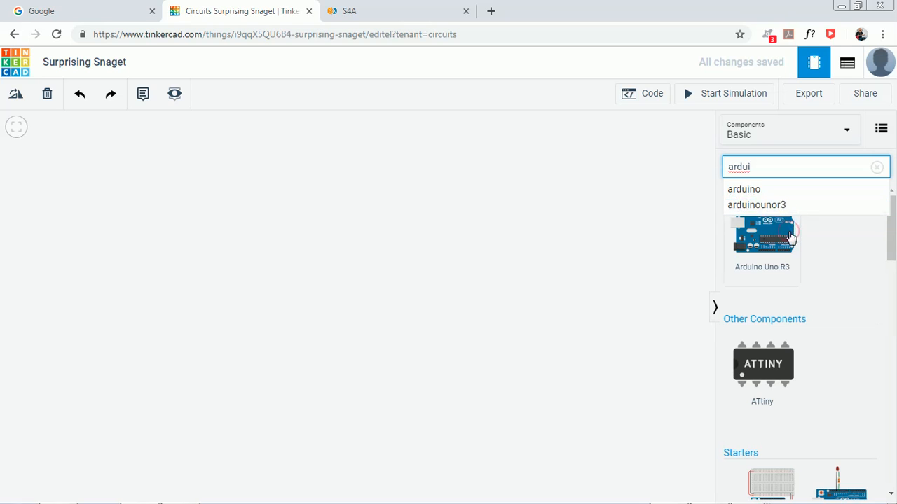
{"action": "left_click", "coordinate": [421, 266]}
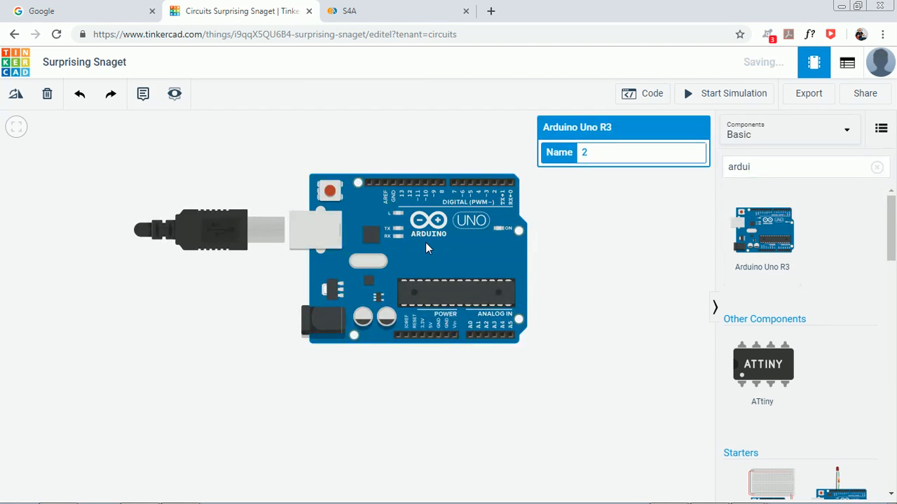
{"action": "left_click_drag", "start_coordinate": [425, 243], "coordinate": [435, 348]}
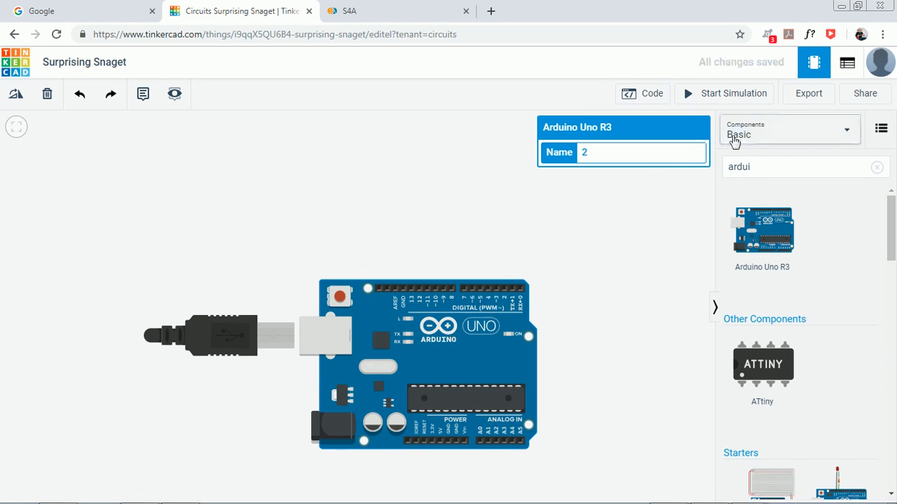
Search the components for "breadboard" and place a Breadboard Small above the Arduino Uno.
{"action": "key", "text": "BackSpace"}
{"action": "key", "text": "BackSpace"}
{"action": "key", "text": "BackSpace"}
{"action": "key", "text": "BackSpace"}
{"action": "key", "text": "BackSpace"}
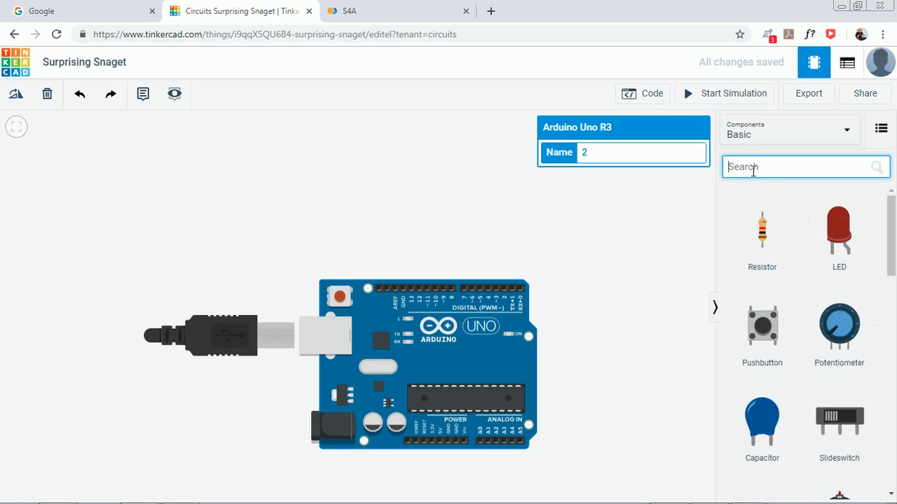
{"action": "type", "text": "bread"}
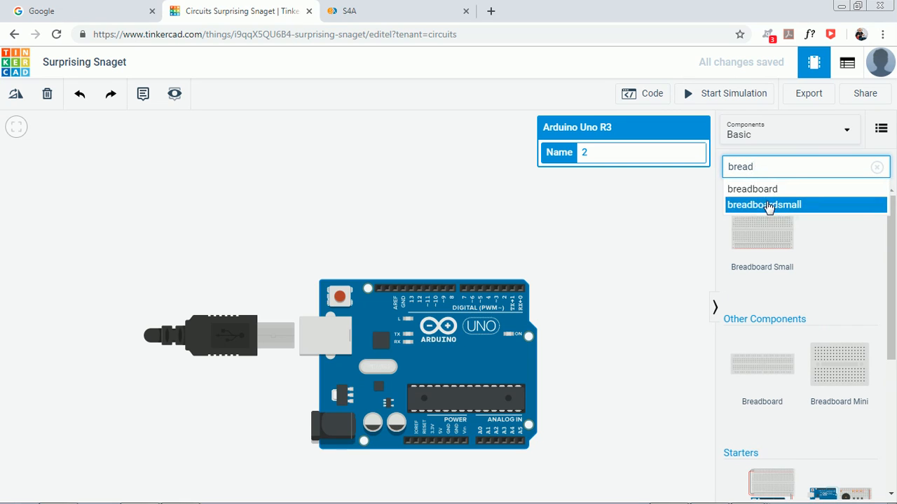
{"action": "left_click", "coordinate": [768, 205]}
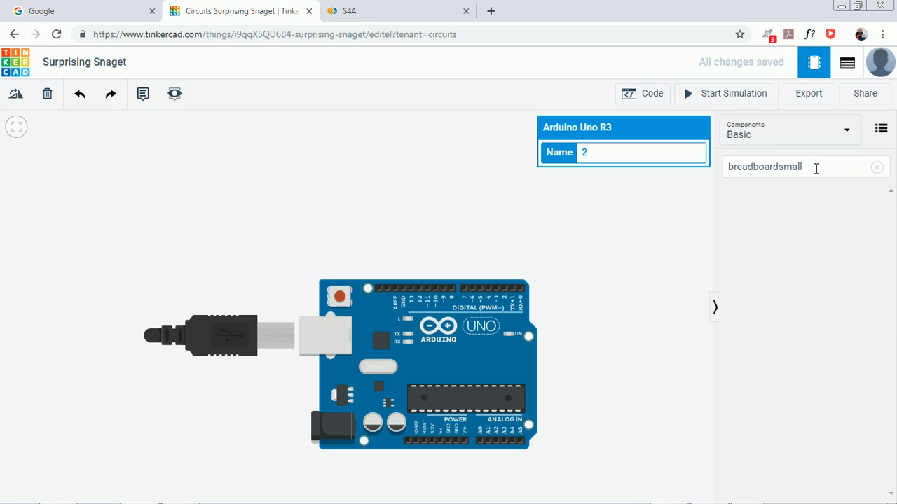
{"action": "left_click", "coordinate": [817, 168]}
{"action": "key", "text": "BackSpace"}
{"action": "key", "text": "BackSpace"}
{"action": "key", "text": "BackSpace"}
{"action": "key", "text": "BackSpace"}
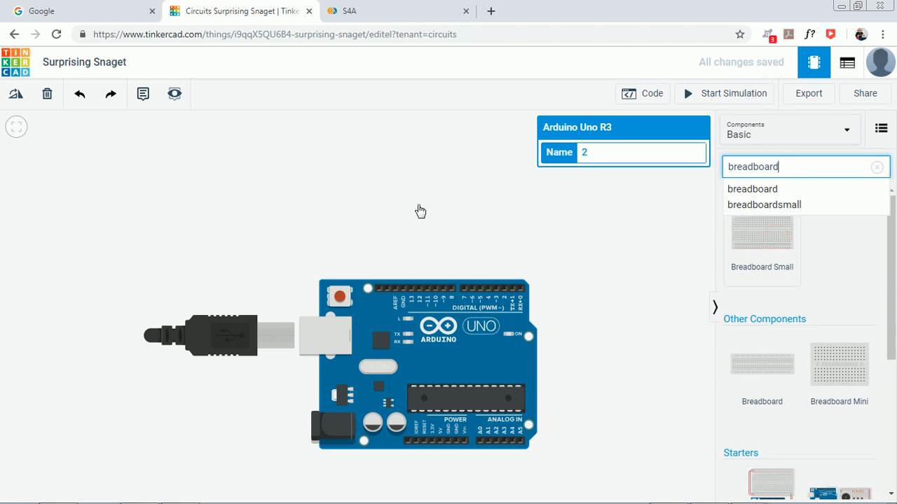
{"action": "left_click", "coordinate": [419, 211]}
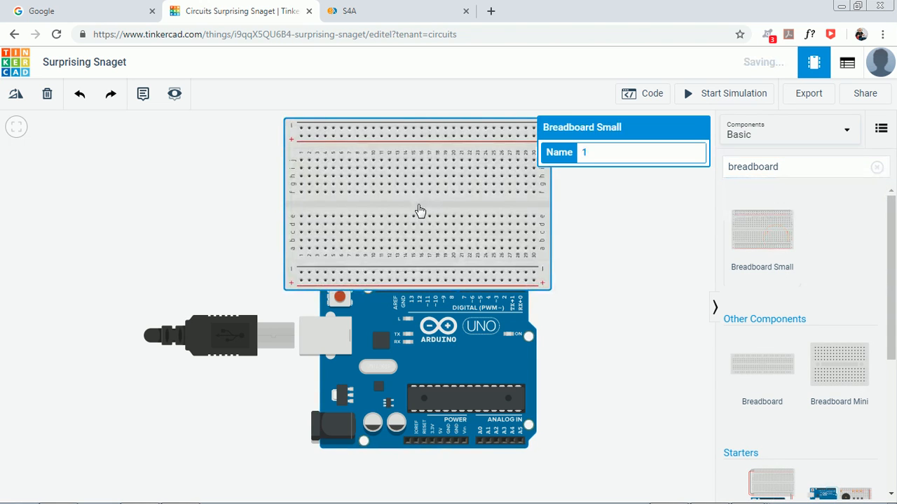
Reposition the Arduino Uno R3 just below the breadboard, leaving a small gap and roughly centring it.
{"action": "left_click_drag", "start_coordinate": [406, 316], "coordinate": [409, 342]}
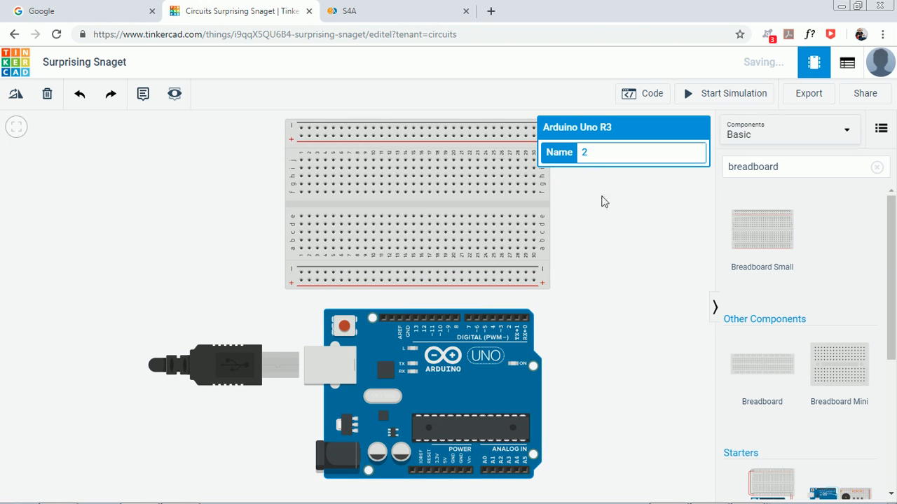
{"action": "left_click", "coordinate": [591, 207]}
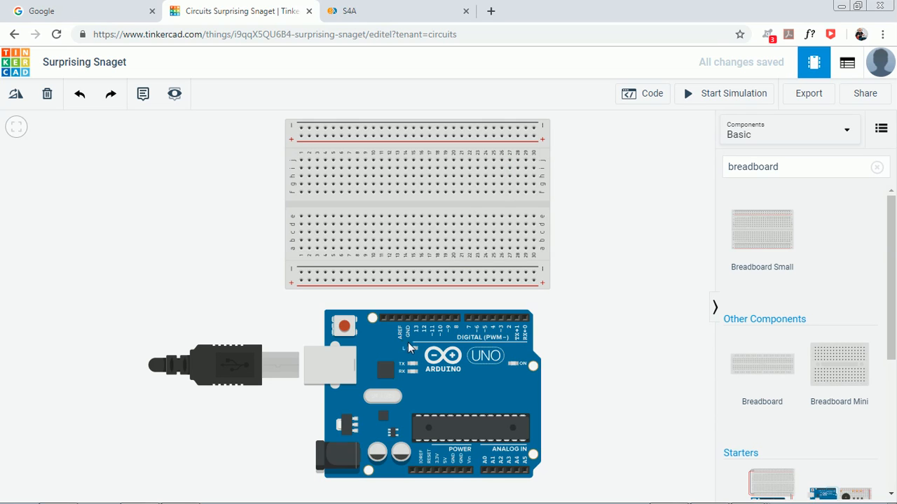
{"action": "left_click_drag", "start_coordinate": [428, 341], "coordinate": [413, 341]}
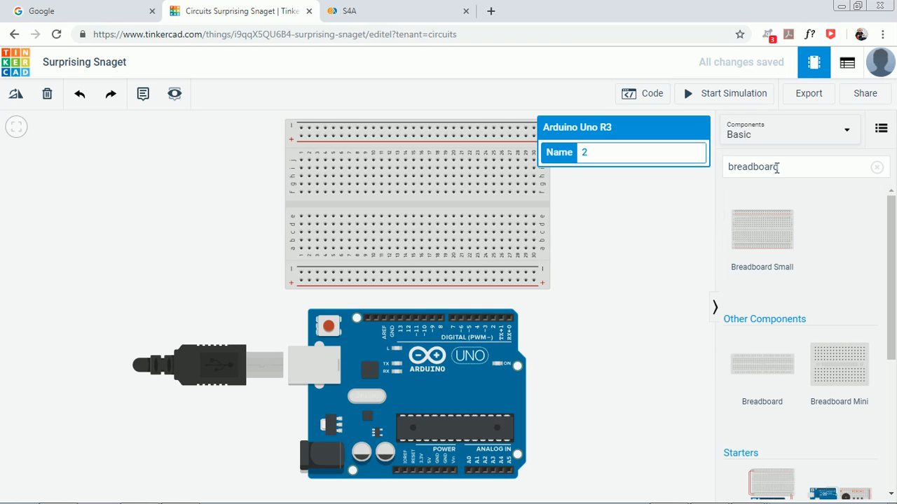
Search the components for "led" and place a red LED in the free space beside the breadboard.
{"action": "left_click", "coordinate": [779, 167]}
{"action": "key", "text": "BackSpace"}
{"action": "key", "text": "BackSpace"}
{"action": "key", "text": "BackSpace"}
{"action": "key", "text": "BackSpace"}
{"action": "key", "text": "BackSpace"}
{"action": "key", "text": "BackSpace"}
{"action": "key", "text": "BackSpace"}
{"action": "key", "text": "BackSpace"}
{"action": "key", "text": "BackSpace"}
{"action": "key", "text": "BackSpace"}
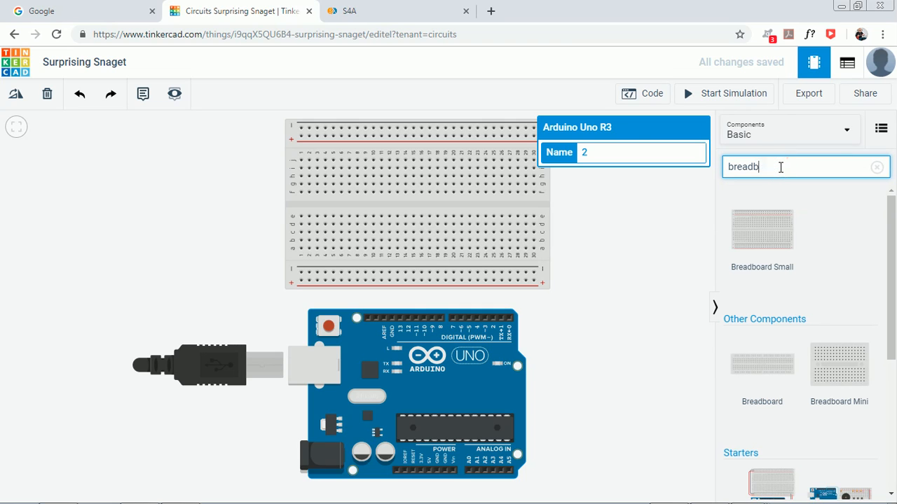
{"action": "type", "text": "led"}
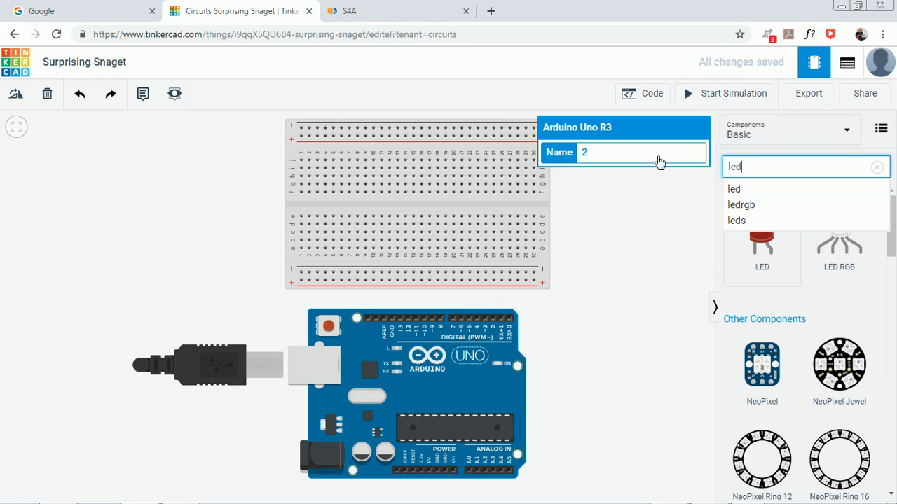
{"action": "left_click", "coordinate": [606, 221]}
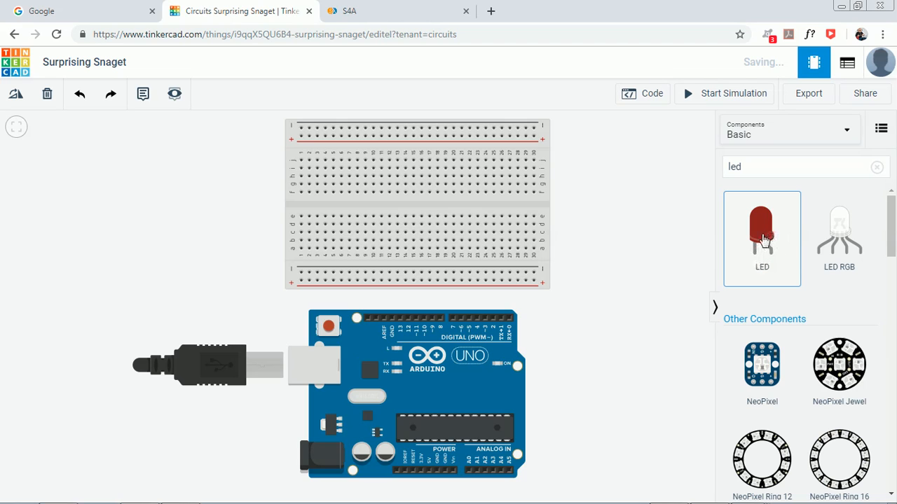
{"action": "left_click_drag", "start_coordinate": [764, 240], "coordinate": [654, 231]}
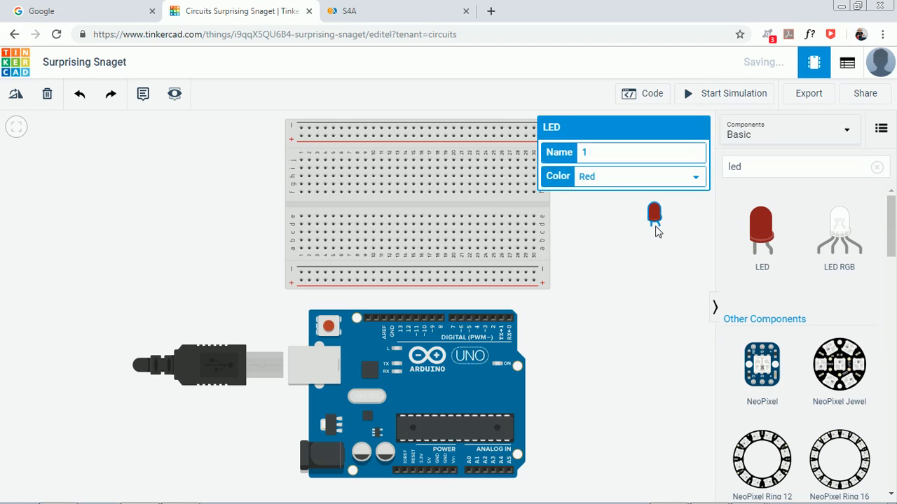
{"action": "left_click_drag", "start_coordinate": [653, 219], "coordinate": [630, 219]}
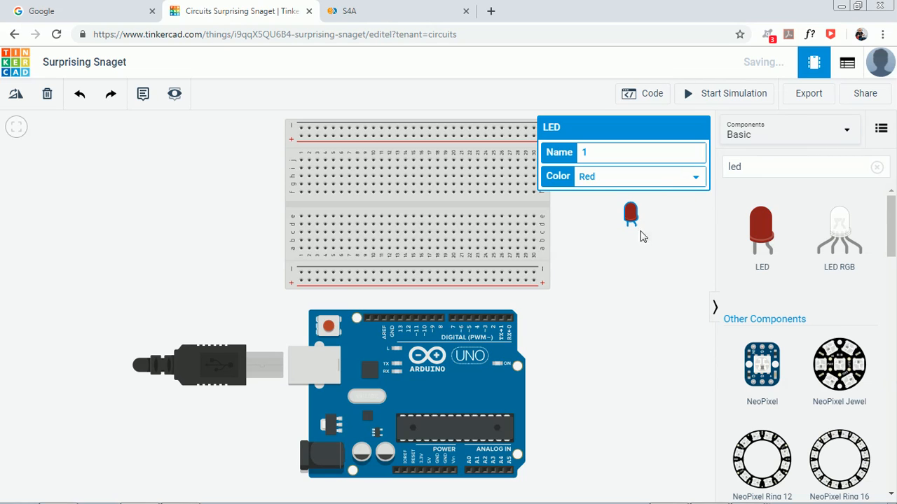
{"action": "left_click", "coordinate": [634, 226]}
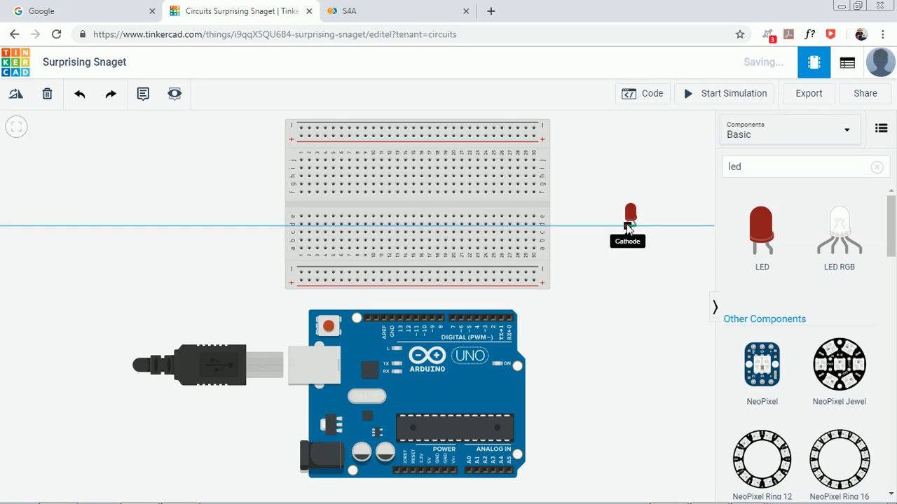
{"action": "key", "text": "Escape"}
{"action": "mouse_move", "coordinate": [659, 490]}
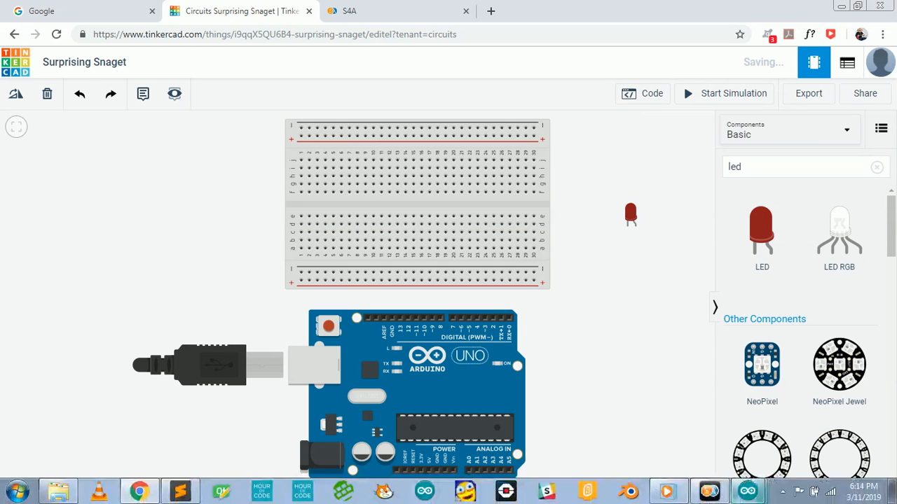
{"action": "left_click", "coordinate": [782, 492]}
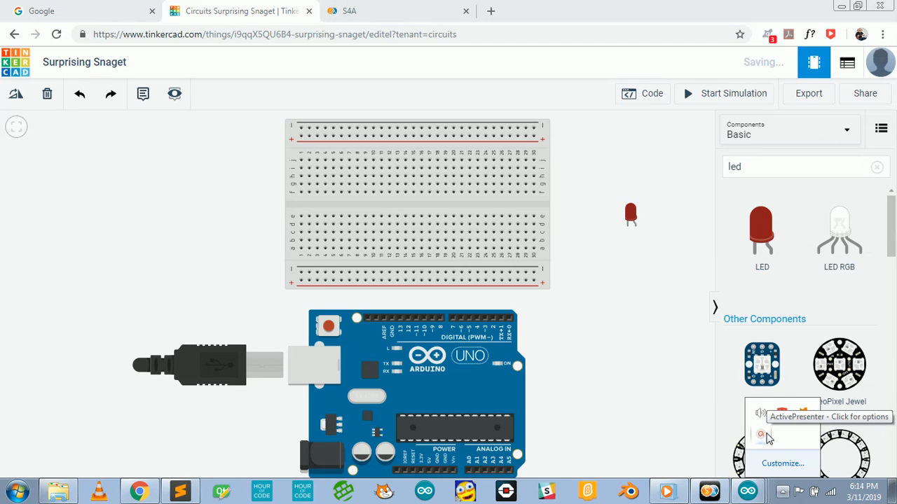
{"action": "left_click", "coordinate": [767, 437]}
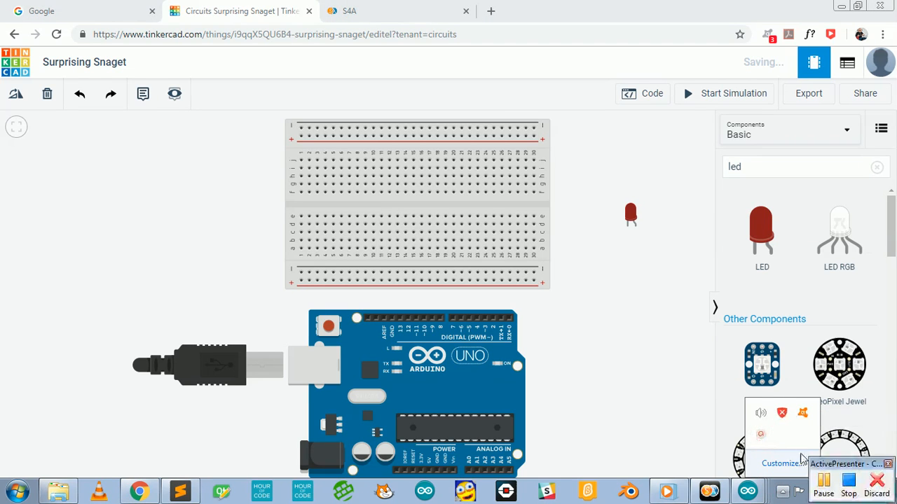
{"action": "left_click", "coordinate": [824, 482]}
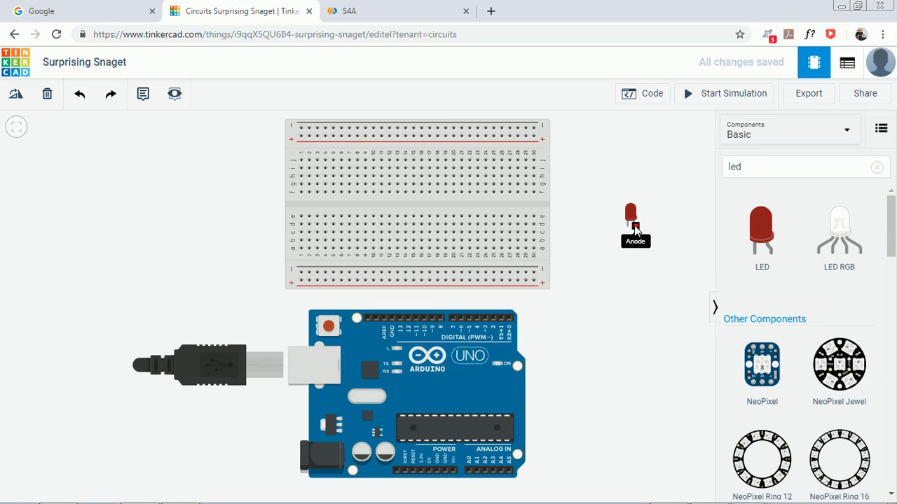
Wire Arduino pin 10 to the column 30 end of the breadboard's lower positive rail, and move the Arduino slightly down.
{"action": "mouse_move", "coordinate": [632, 212]}
{"action": "left_mouse_down"}
{"action": "mouse_move", "coordinate": [632, 200]}
{"action": "mouse_move", "coordinate": [630, 208]}
{"action": "left_mouse_up"}
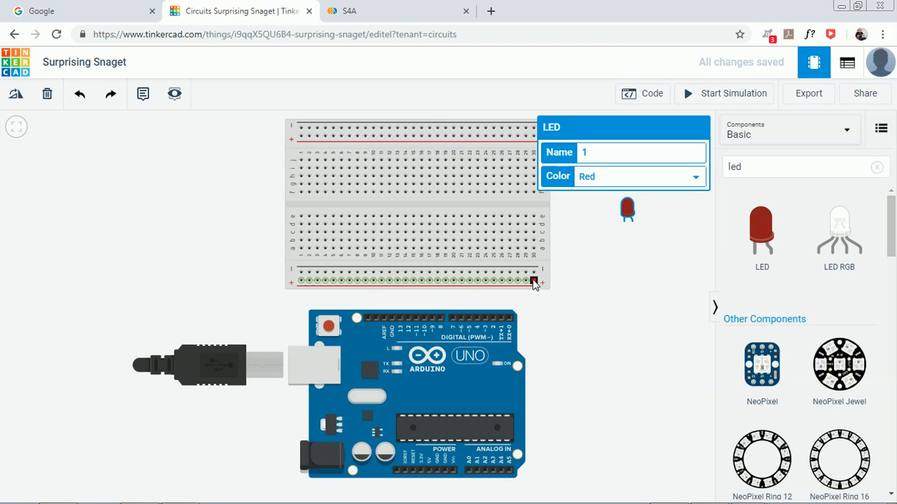
{"action": "left_click", "coordinate": [424, 320]}
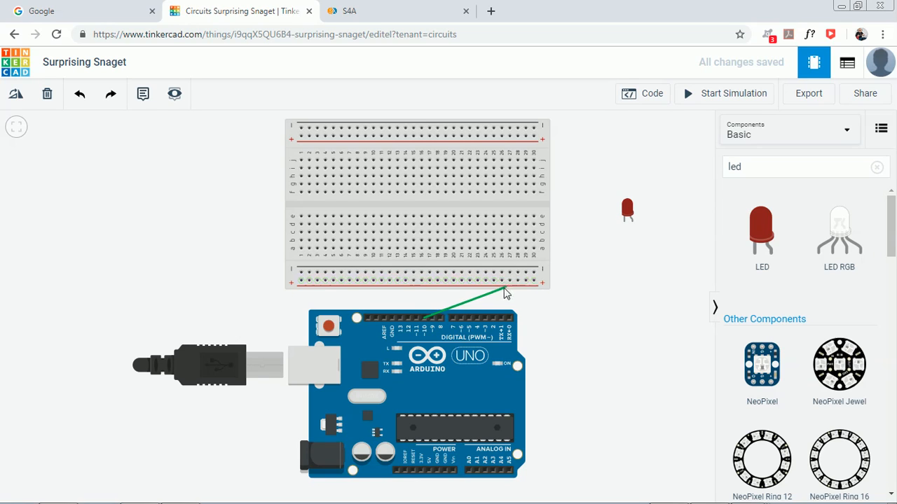
{"action": "left_click", "coordinate": [536, 281]}
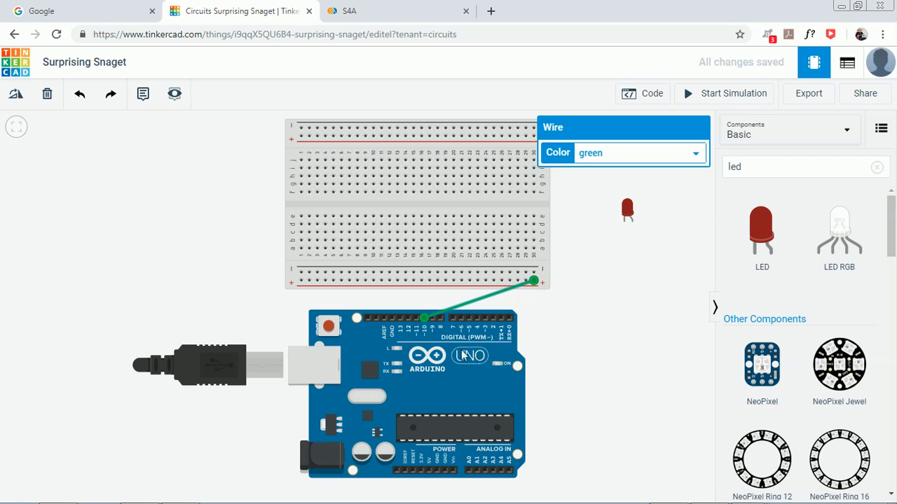
{"action": "left_click_drag", "start_coordinate": [456, 355], "coordinate": [454, 386]}
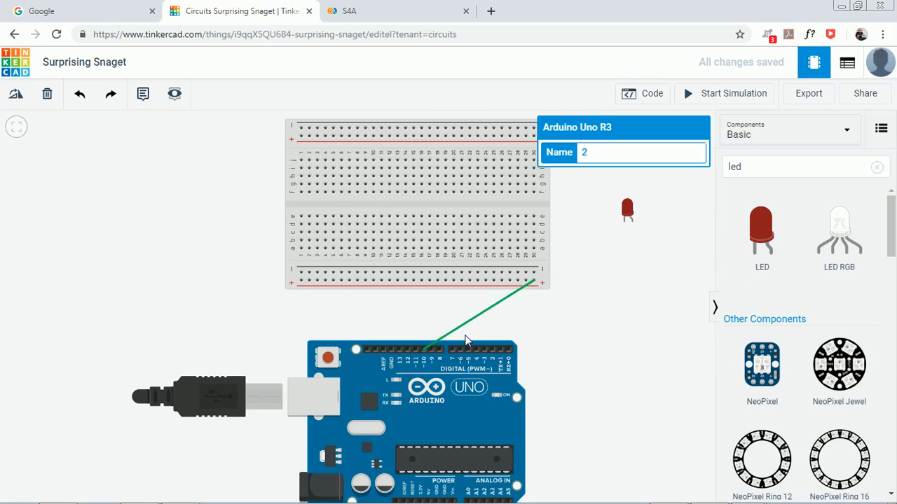
Wire the lower positive rail to row a of column 26 and plug the LED into columns 26 and 27 above it.
{"action": "left_click", "coordinate": [501, 281]}
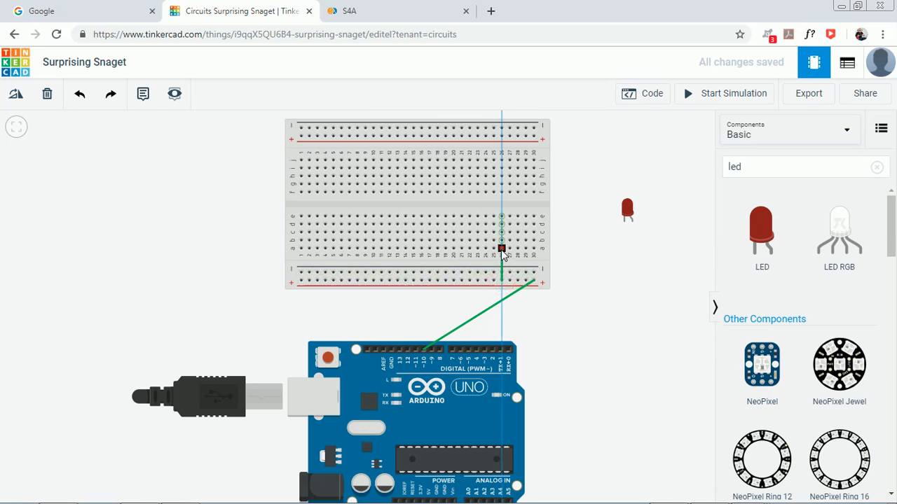
{"action": "left_click", "coordinate": [501, 250]}
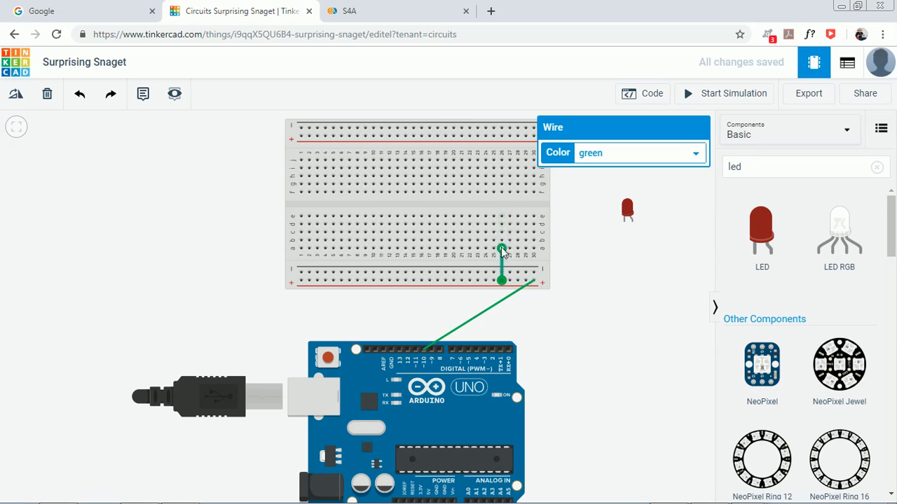
{"action": "left_click_drag", "start_coordinate": [627, 213], "coordinate": [506, 230]}
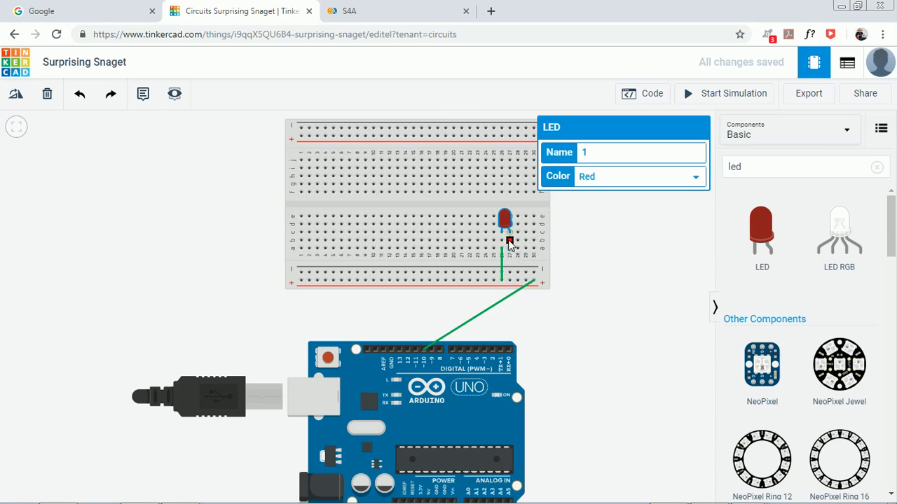
Wire row a of column 27 to the lower negative rail and that rail's column 30 end to Arduino GND, then nudge the Arduino up.
{"action": "left_click", "coordinate": [509, 251]}
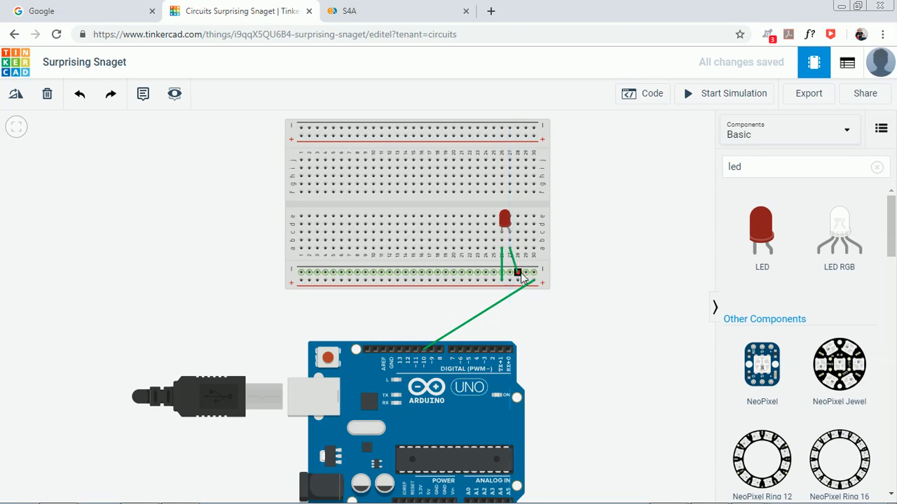
{"action": "left_click", "coordinate": [510, 273]}
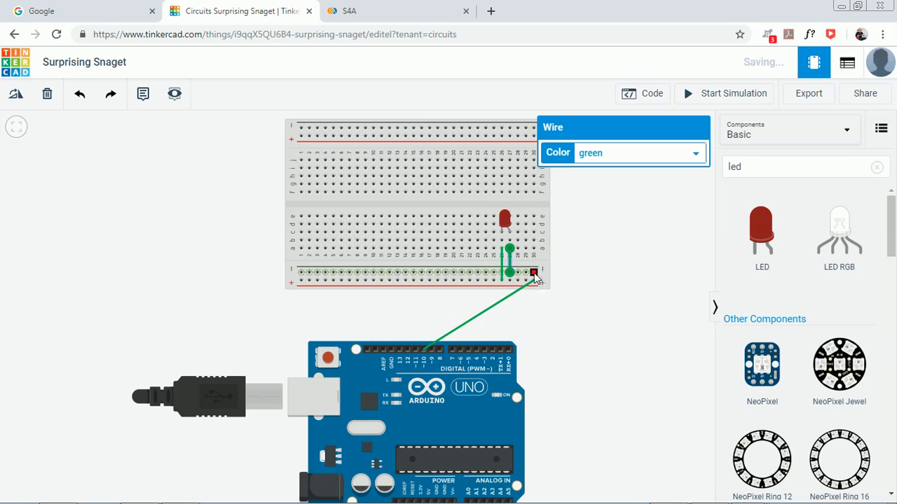
{"action": "left_click", "coordinate": [534, 274]}
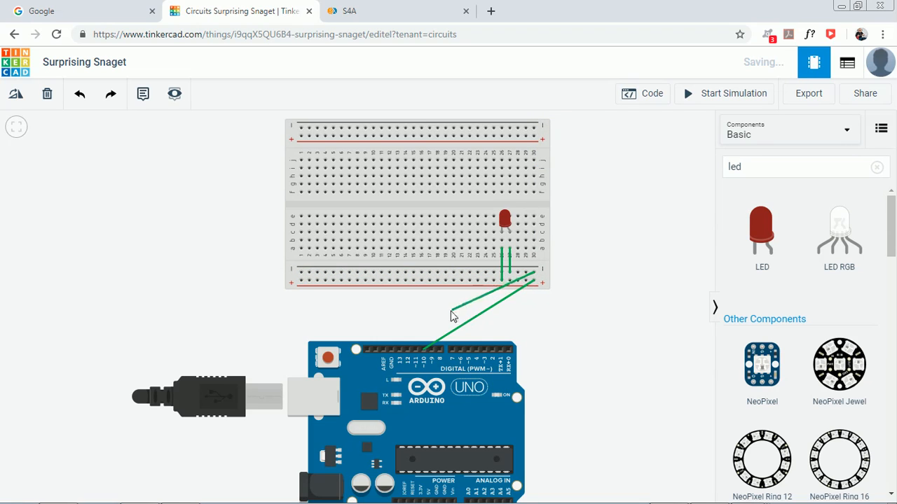
{"action": "left_click", "coordinate": [393, 355]}
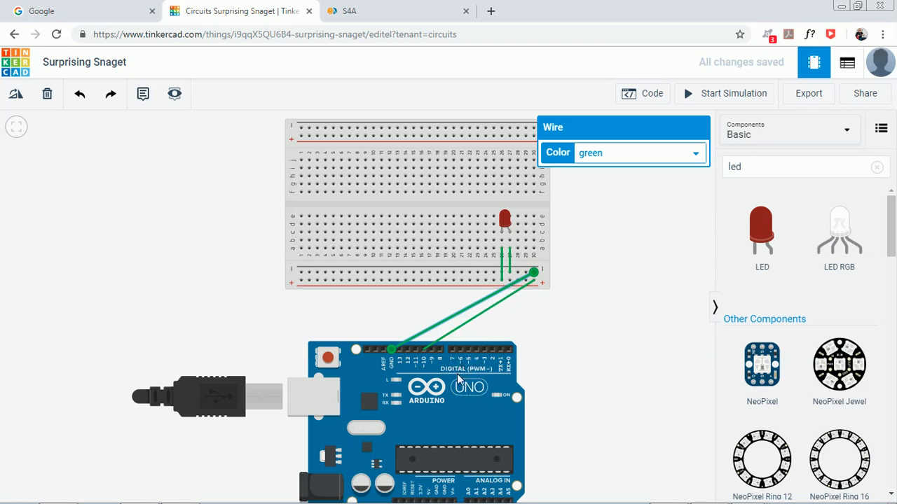
{"action": "left_click_drag", "start_coordinate": [454, 383], "coordinate": [462, 368]}
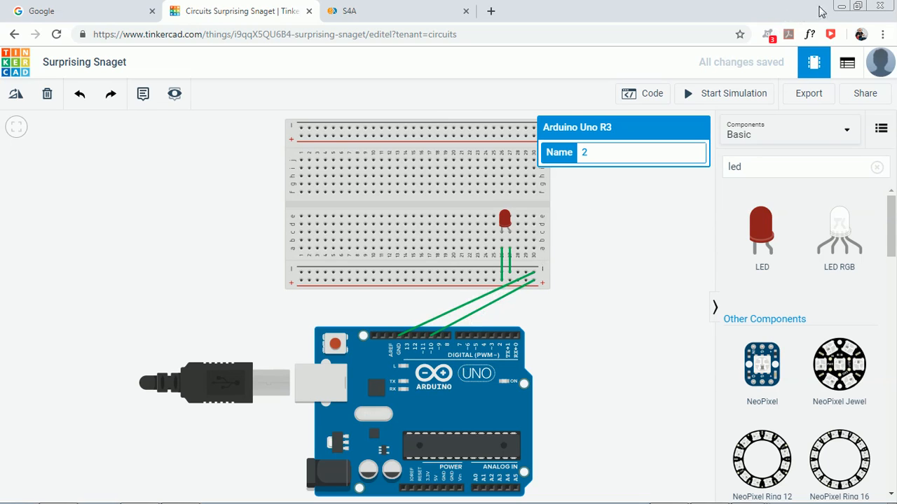
Switch to S4A and start an Arduino1 script with a green-flag event block on top of a digital 13 on block.
{"action": "left_click", "coordinate": [844, 9]}
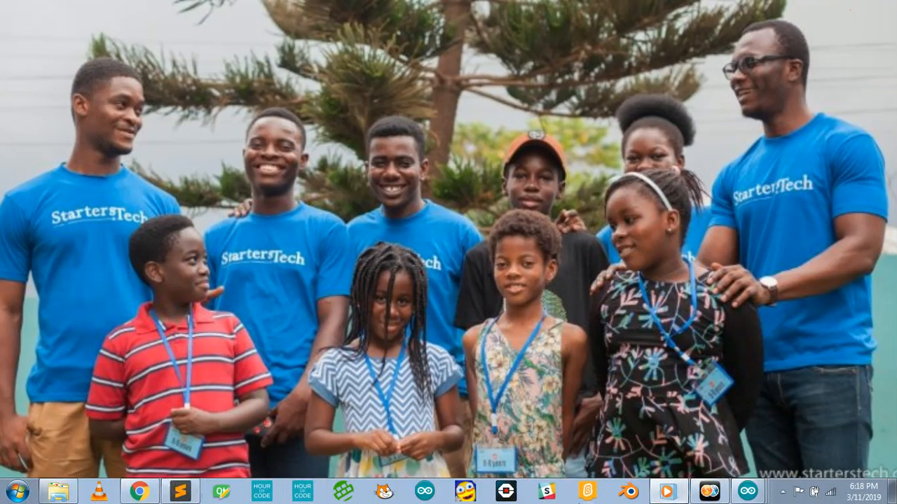
{"action": "left_click", "coordinate": [709, 492]}
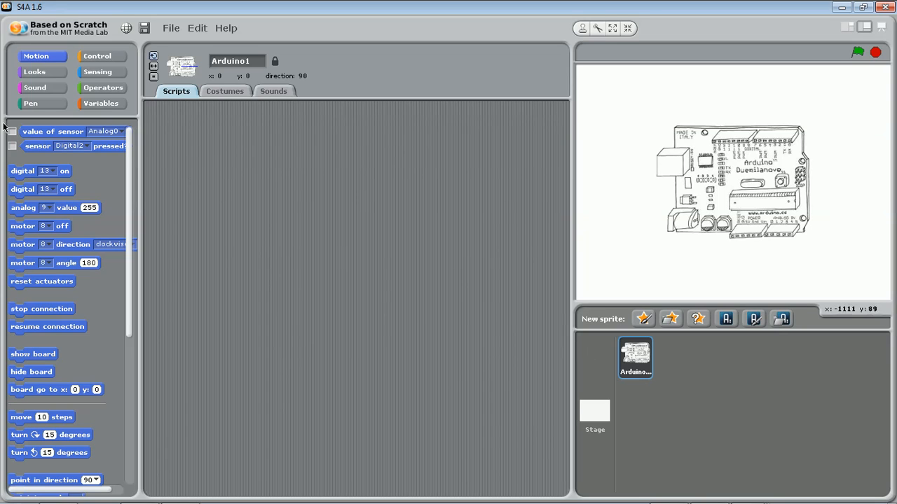
{"action": "left_click", "coordinate": [36, 58]}
{"action": "left_click_drag", "start_coordinate": [30, 172], "coordinate": [324, 235]}
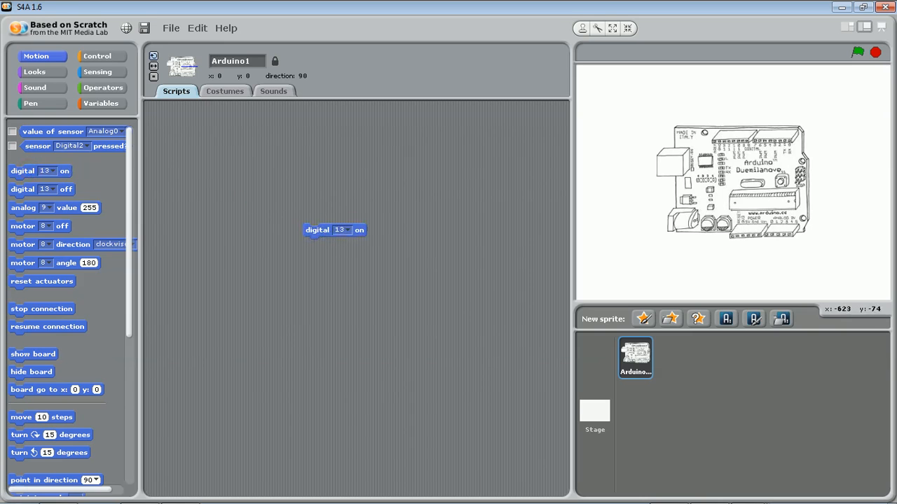
{"action": "left_click", "coordinate": [112, 56]}
{"action": "left_click_drag", "start_coordinate": [48, 143], "coordinate": [312, 198]}
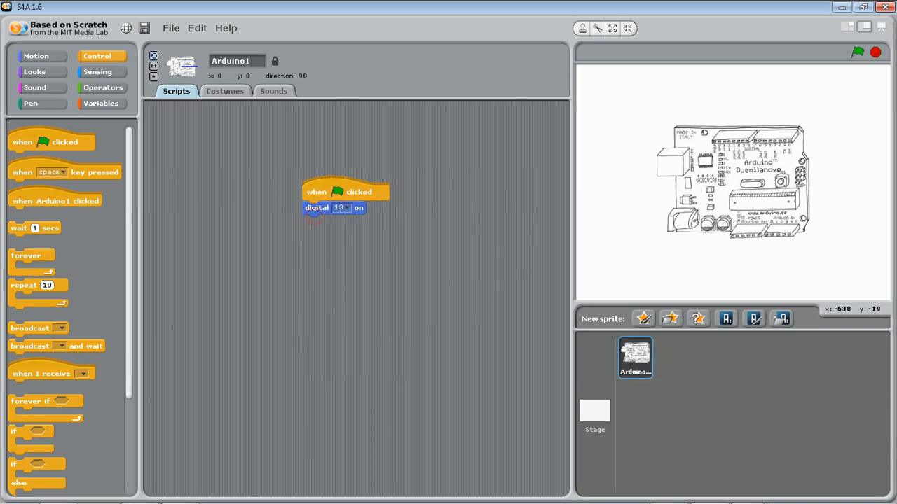
Set the digital on block to pin 10 and attach a 1-second wait beneath it.
{"action": "left_click", "coordinate": [345, 209]}
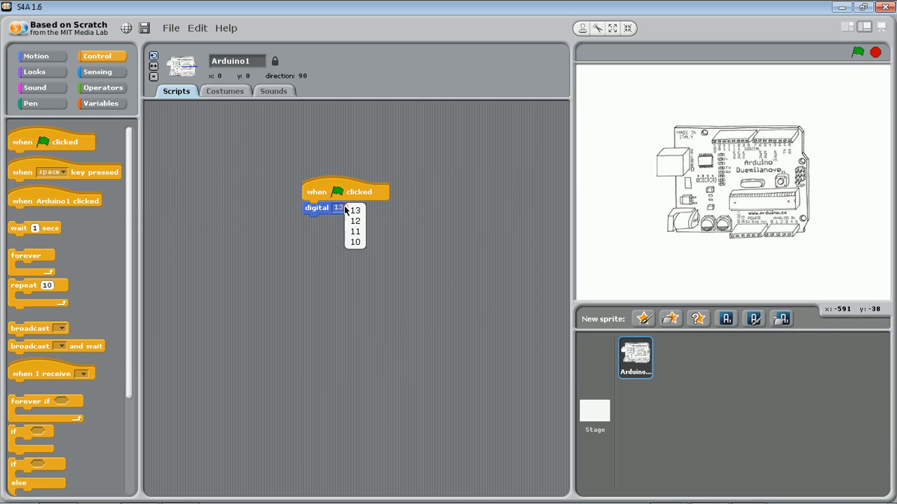
{"action": "left_click", "coordinate": [352, 244]}
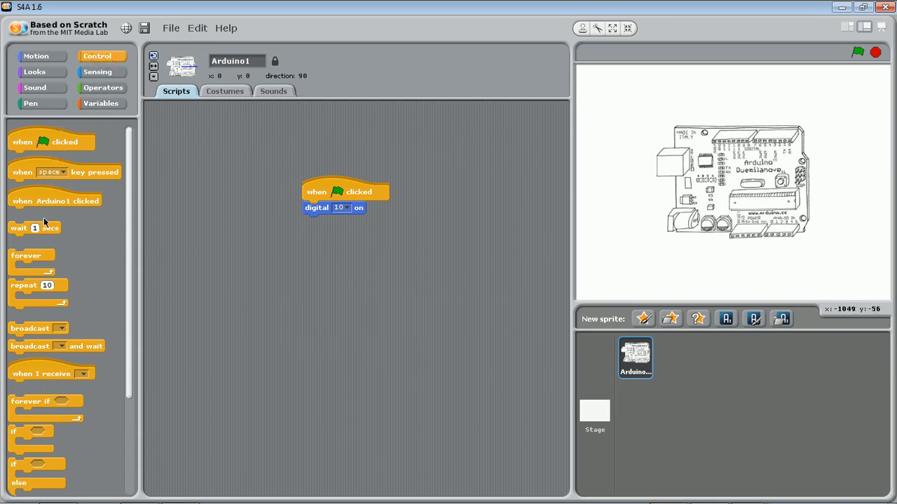
{"action": "left_click_drag", "start_coordinate": [49, 229], "coordinate": [340, 226]}
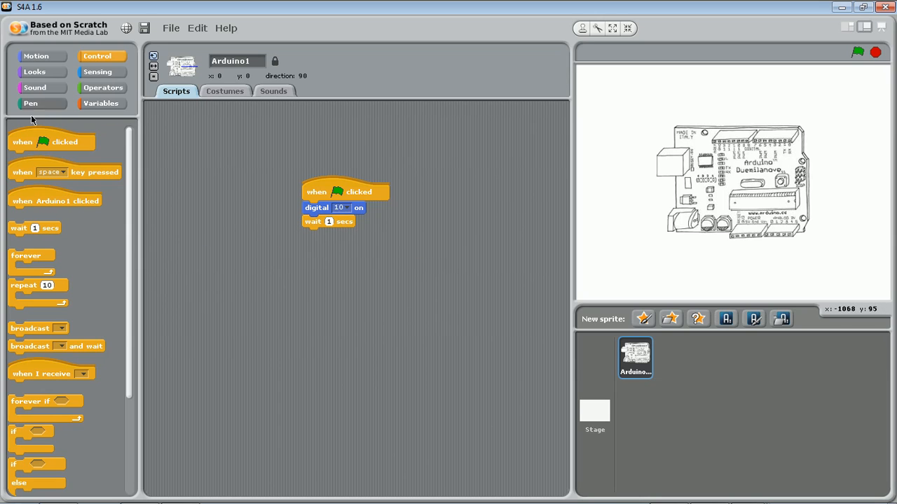
Attach a digital off block below the wait and set it to pin 10.
{"action": "left_click", "coordinate": [44, 56]}
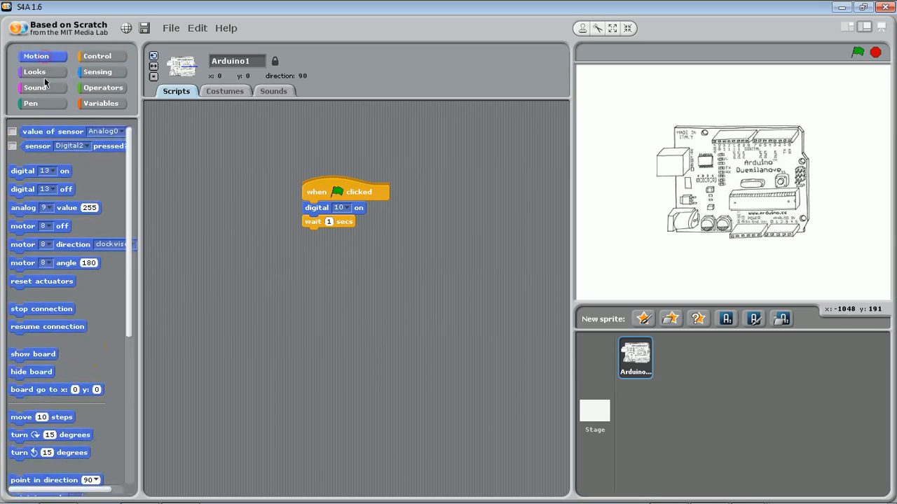
{"action": "left_click_drag", "start_coordinate": [62, 191], "coordinate": [352, 236]}
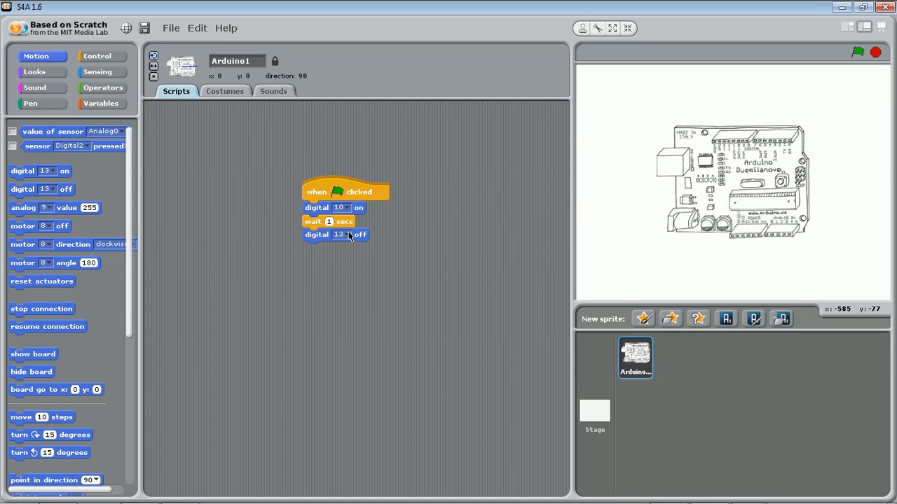
{"action": "left_click", "coordinate": [346, 234]}
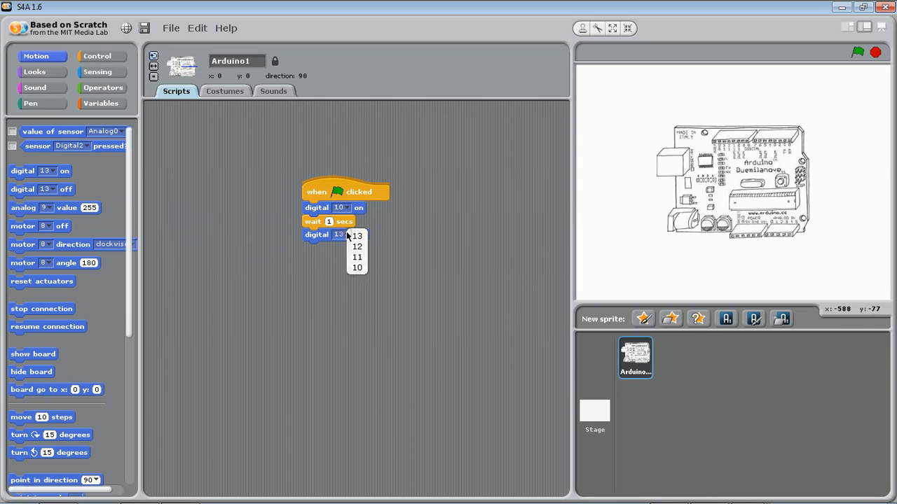
{"action": "left_click", "coordinate": [363, 269]}
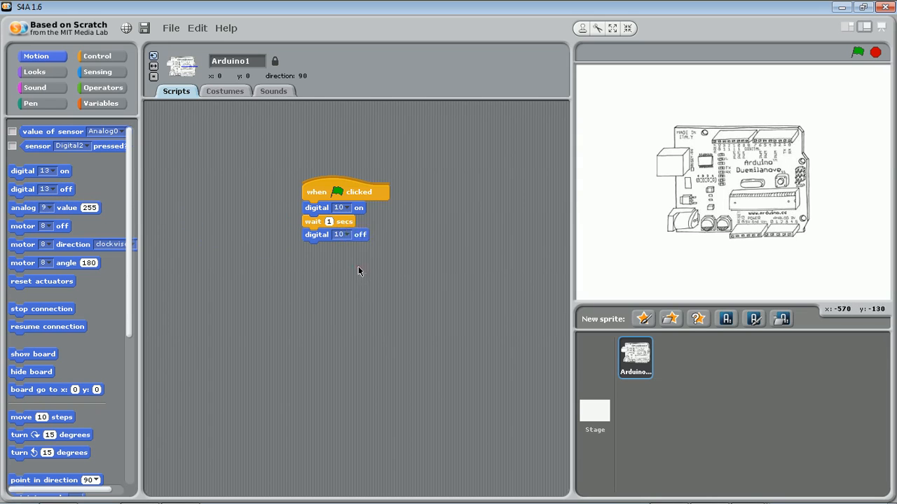
Attach a second 1-second wait at the end and wrap the four blocks under the green-flag block in a forever loop.
{"action": "left_click", "coordinate": [91, 57]}
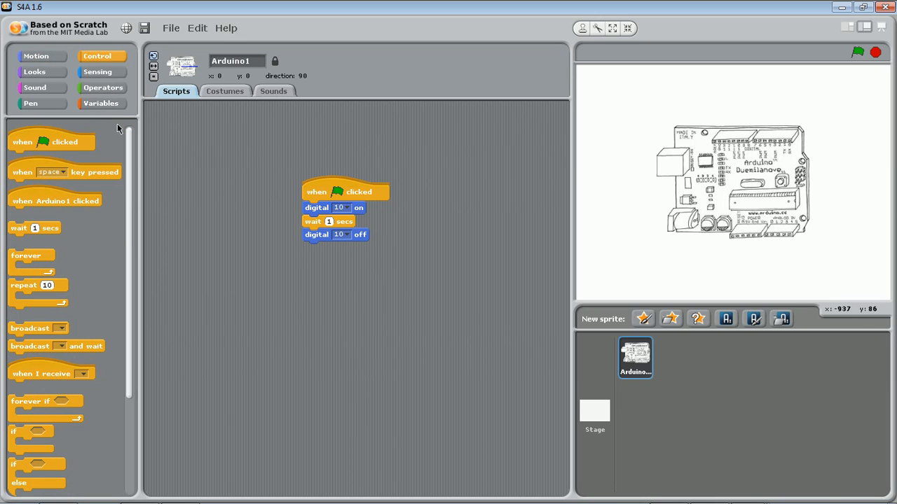
{"action": "left_click_drag", "start_coordinate": [40, 226], "coordinate": [339, 250]}
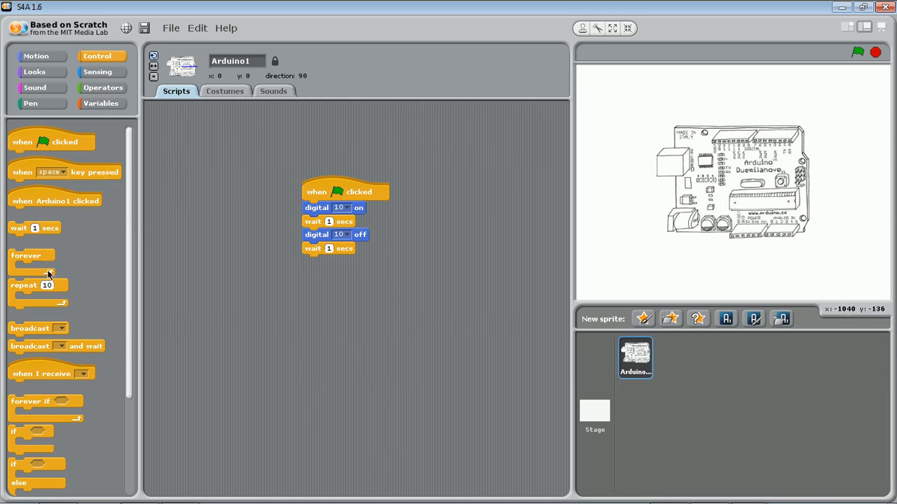
{"action": "left_click_drag", "start_coordinate": [42, 257], "coordinate": [338, 215]}
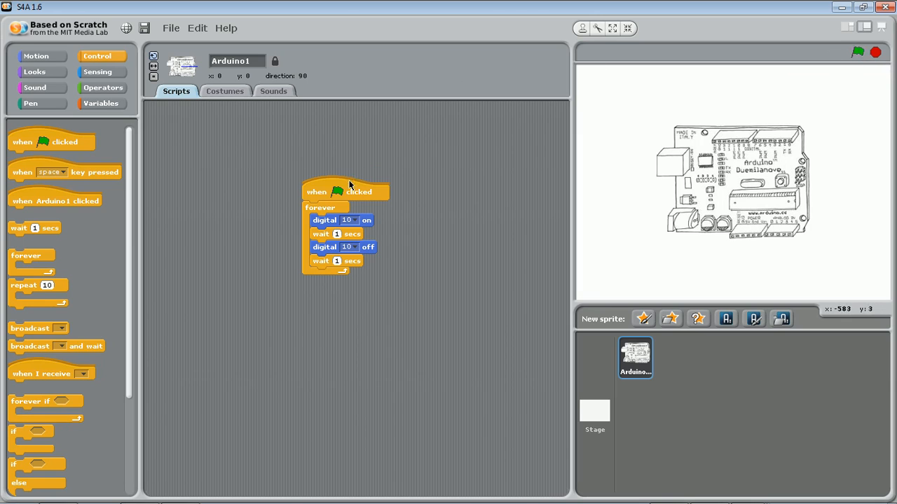
{"action": "left_click_drag", "start_coordinate": [349, 184], "coordinate": [363, 172]}
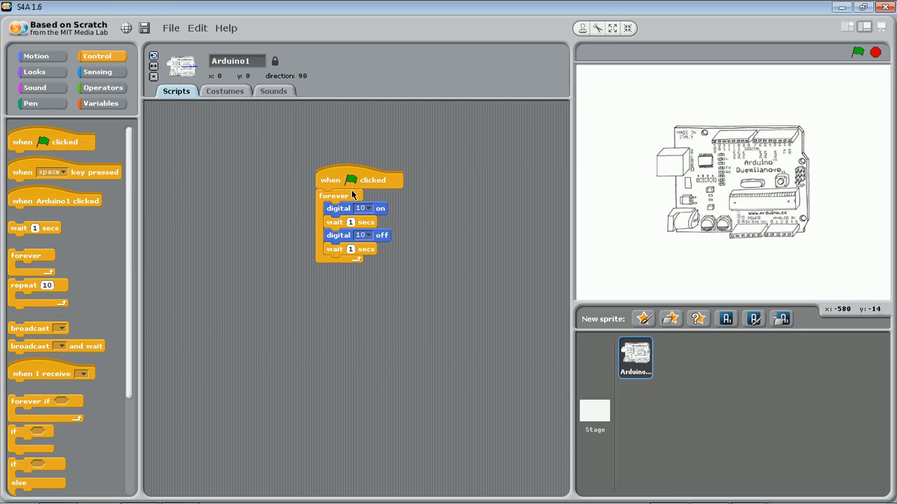
Detach the forever loop with its contents from the green-flag block and place it in free space below.
{"action": "right_click", "coordinate": [351, 191]}
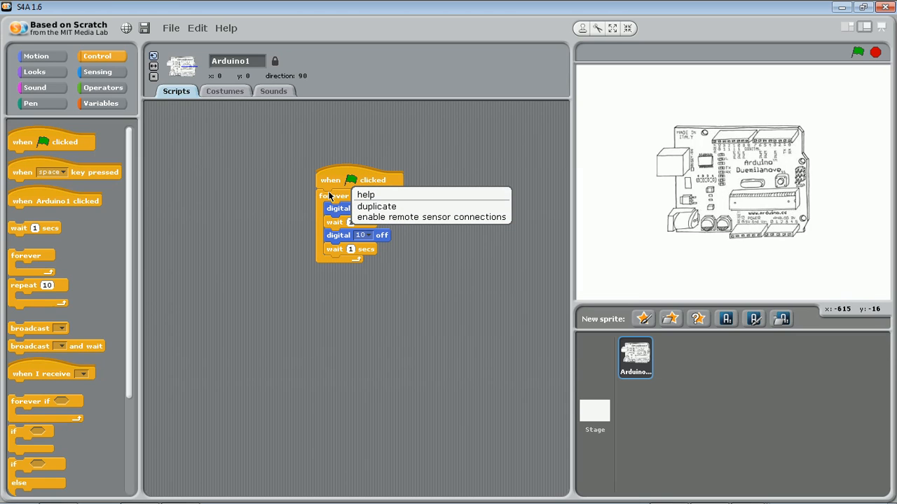
{"action": "left_click", "coordinate": [320, 197]}
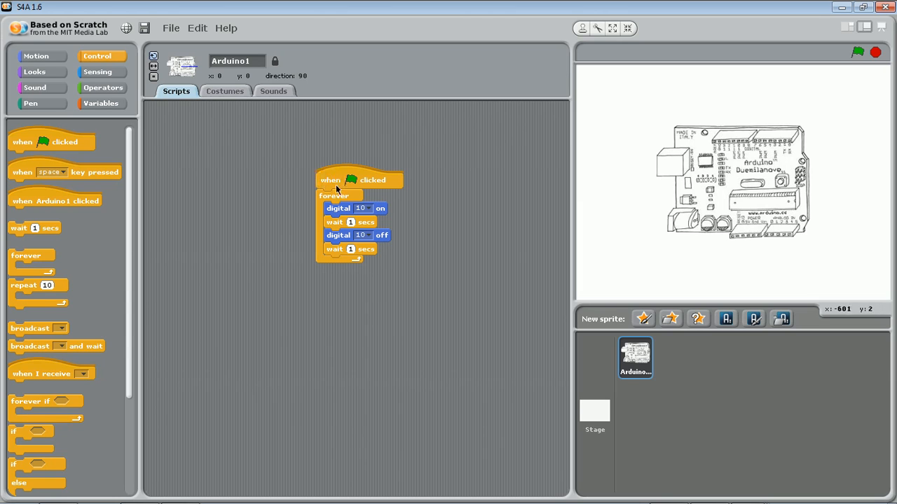
{"action": "left_click_drag", "start_coordinate": [334, 188], "coordinate": [322, 249]}
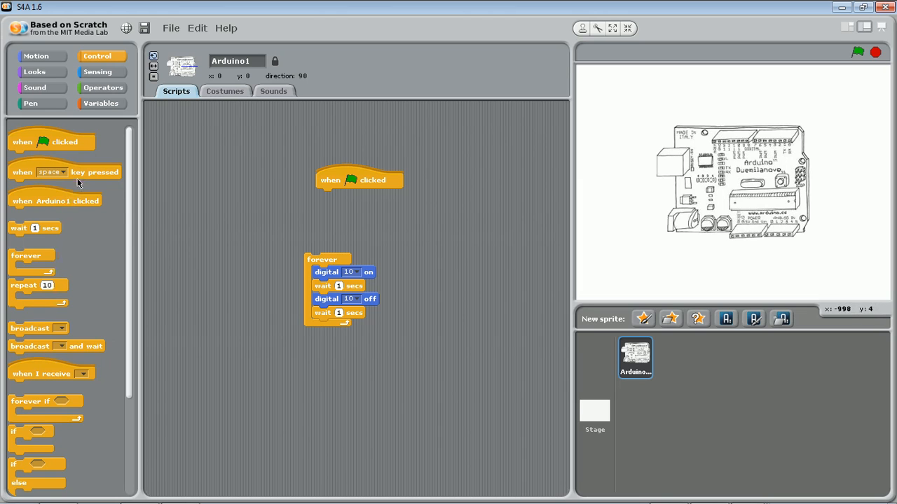
Attach a when-space-key-pressed block on top of the forever loop and open its list of key choices, keeping space selected.
{"action": "left_click_drag", "start_coordinate": [80, 173], "coordinate": [369, 248]}
{"action": "left_click", "coordinate": [360, 245]}
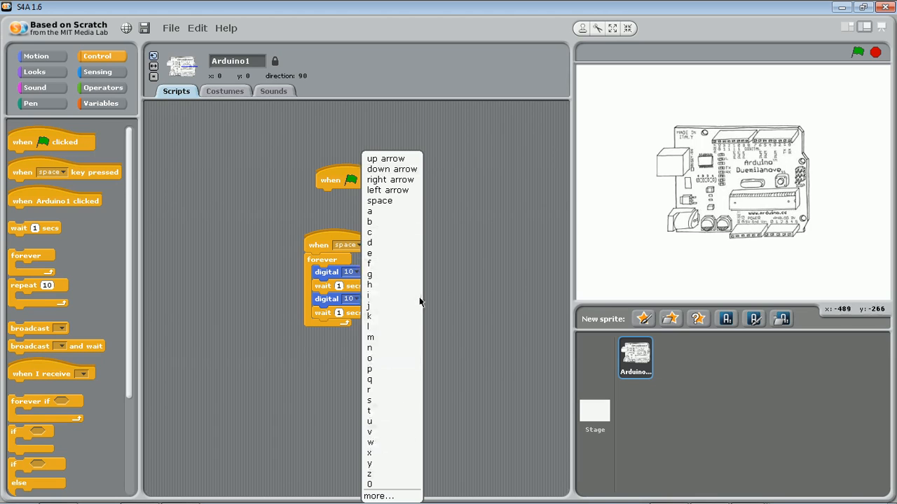
{"action": "left_click", "coordinate": [525, 199]}
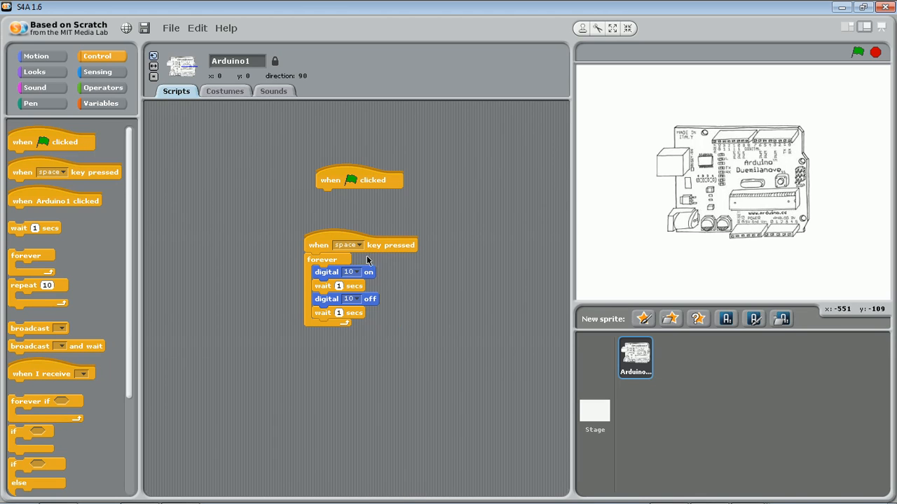
Delete the space-key script and the leftover green-flag block, and quit the program without saving changes.
{"action": "left_click_drag", "start_coordinate": [320, 245], "coordinate": [46, 206]}
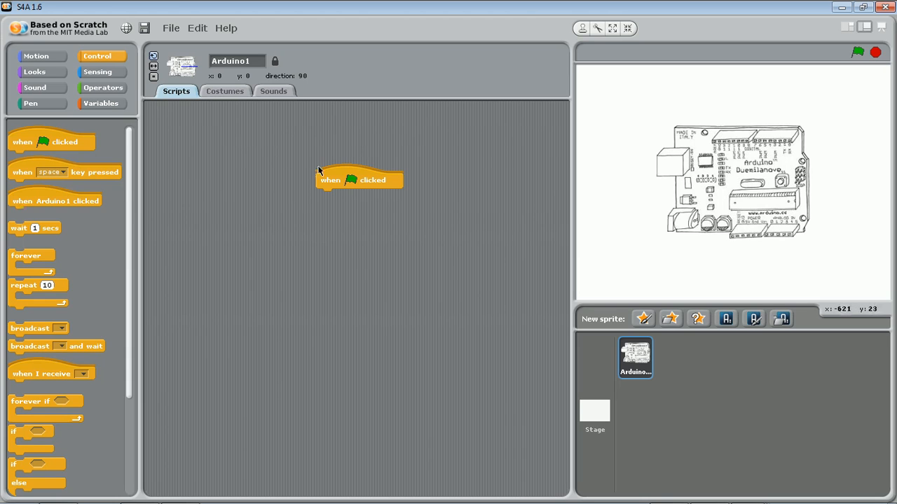
{"action": "left_click_drag", "start_coordinate": [339, 175], "coordinate": [52, 175]}
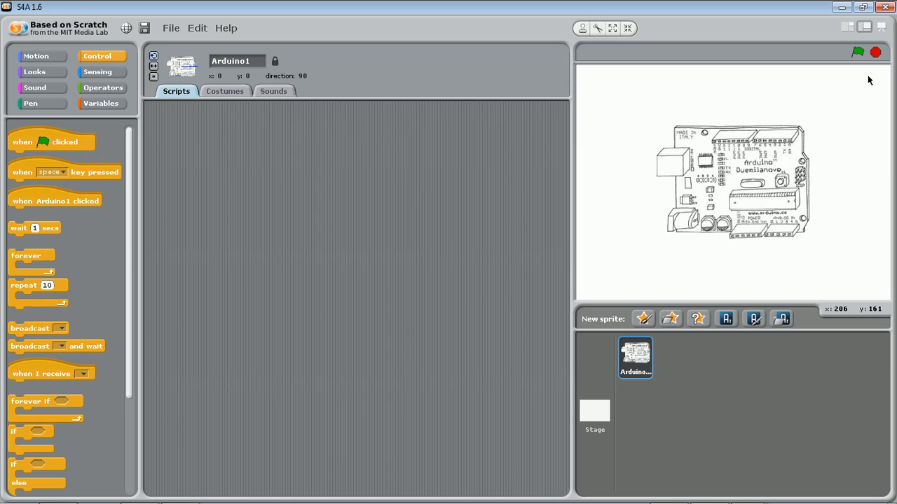
{"action": "left_click", "coordinate": [886, 7]}
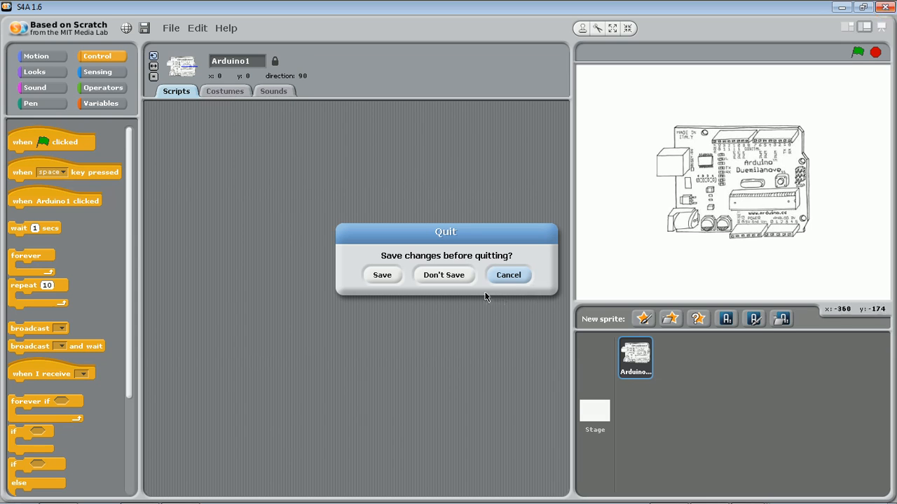
{"action": "left_click", "coordinate": [445, 275]}
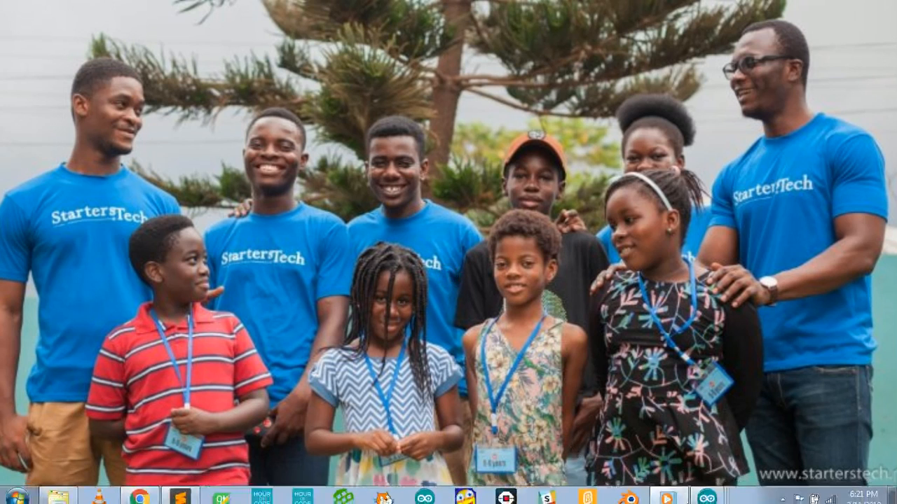
{"action": "mouse_move", "coordinate": [709, 502]}
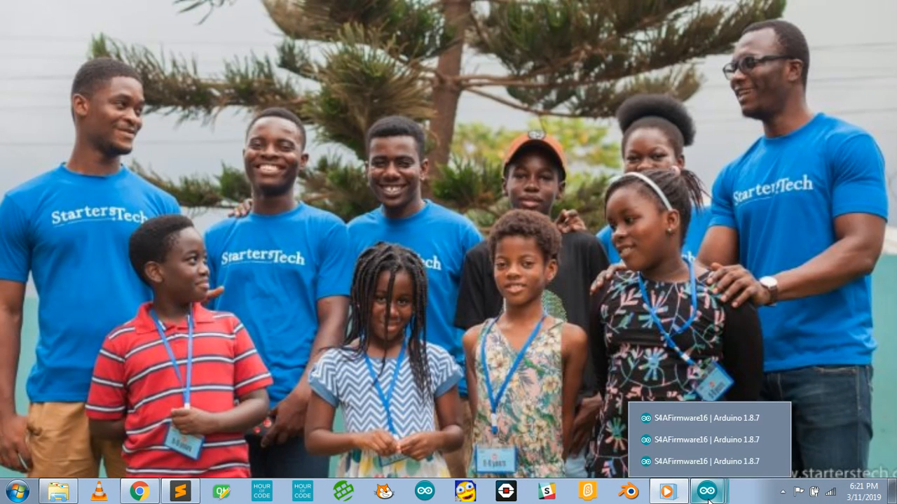